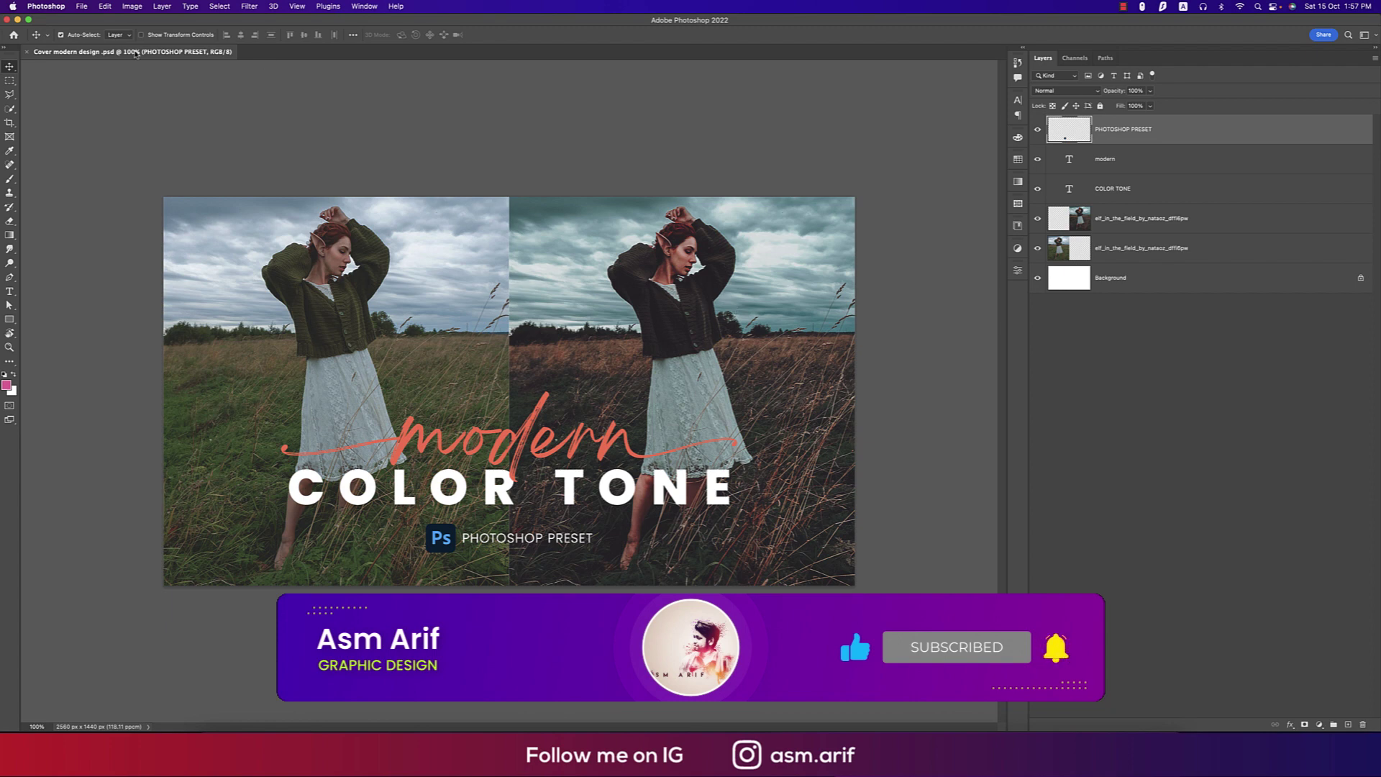
Dismiss the New Document dialog that came up from the File menu.
left_click(83, 6)
left_click(87, 22)
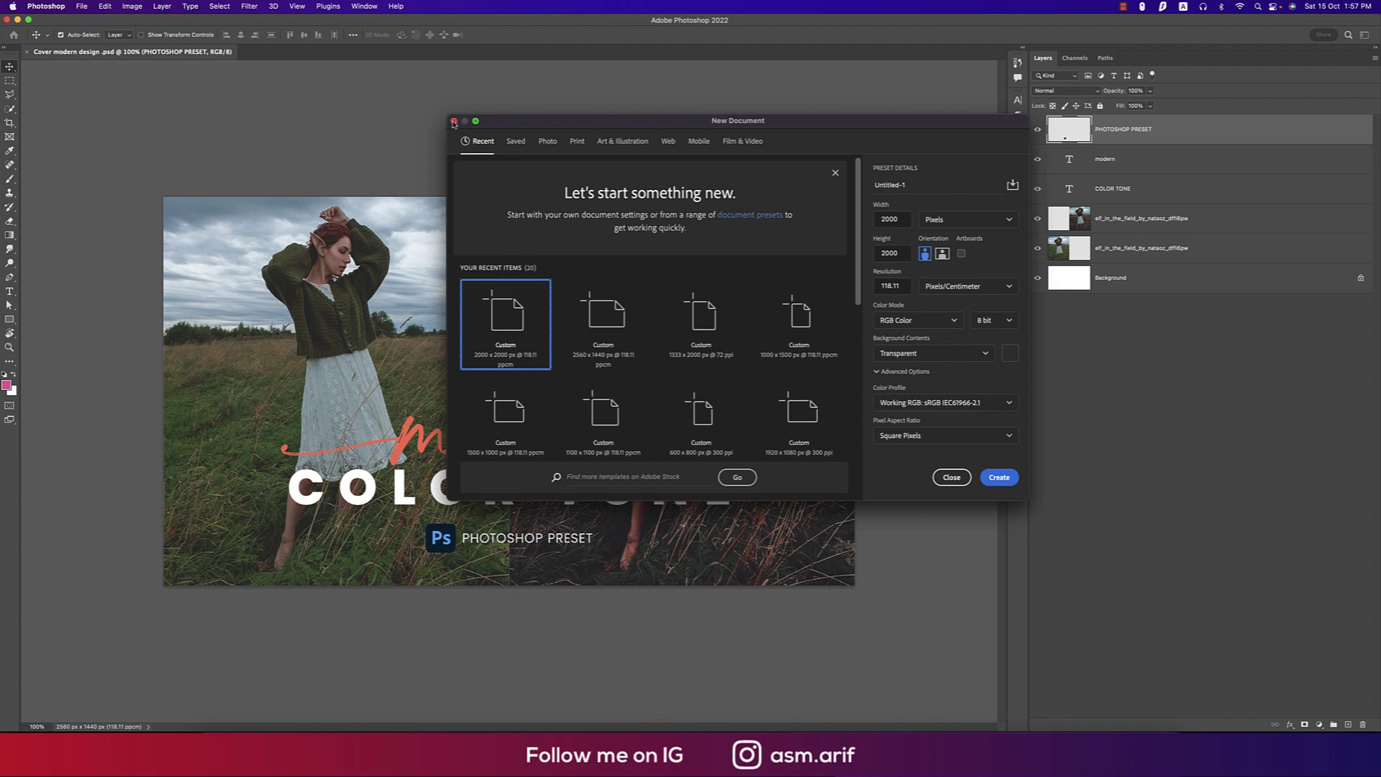
key("Escape")
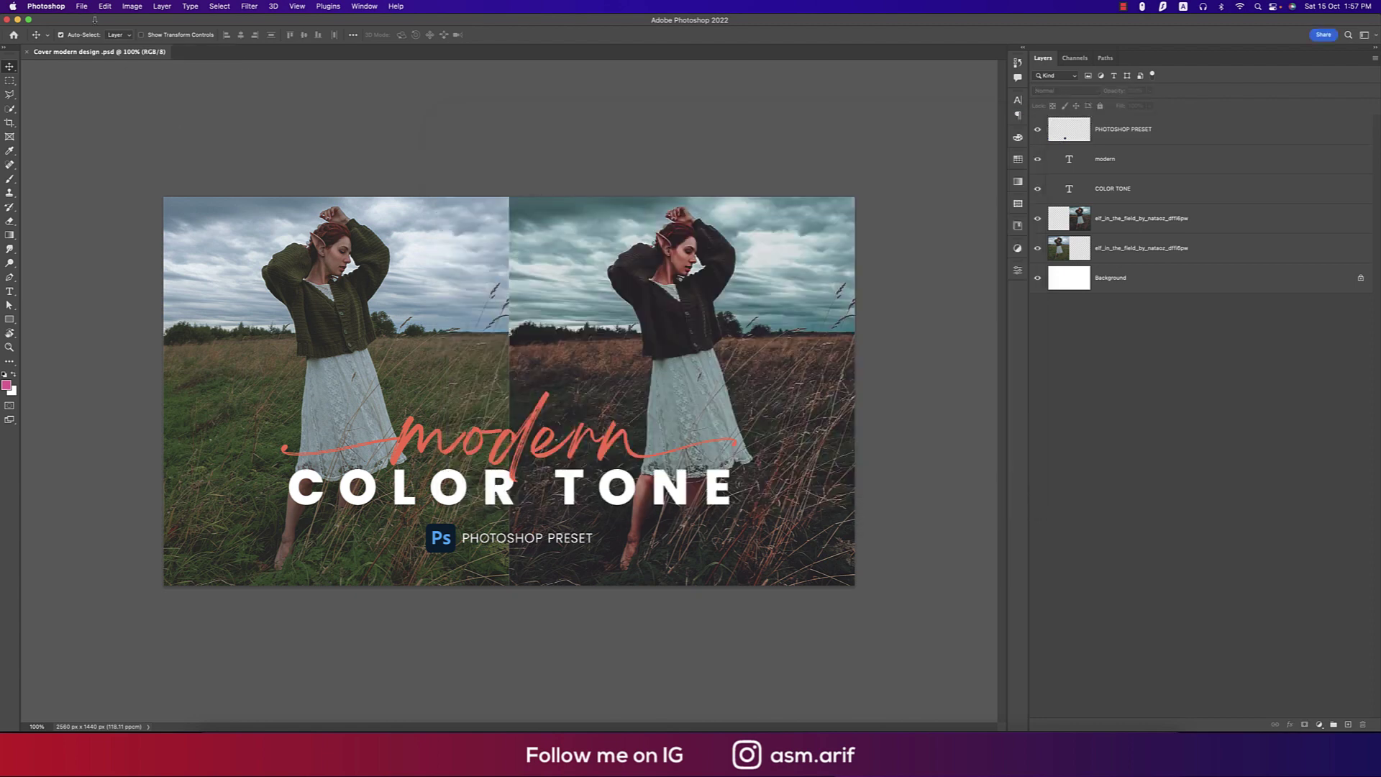
Open elf_in_the_field_by_nataoz_dffi6pw.png from the Downloads folder.
left_click(83, 7)
key("Escape")
key("super+o")
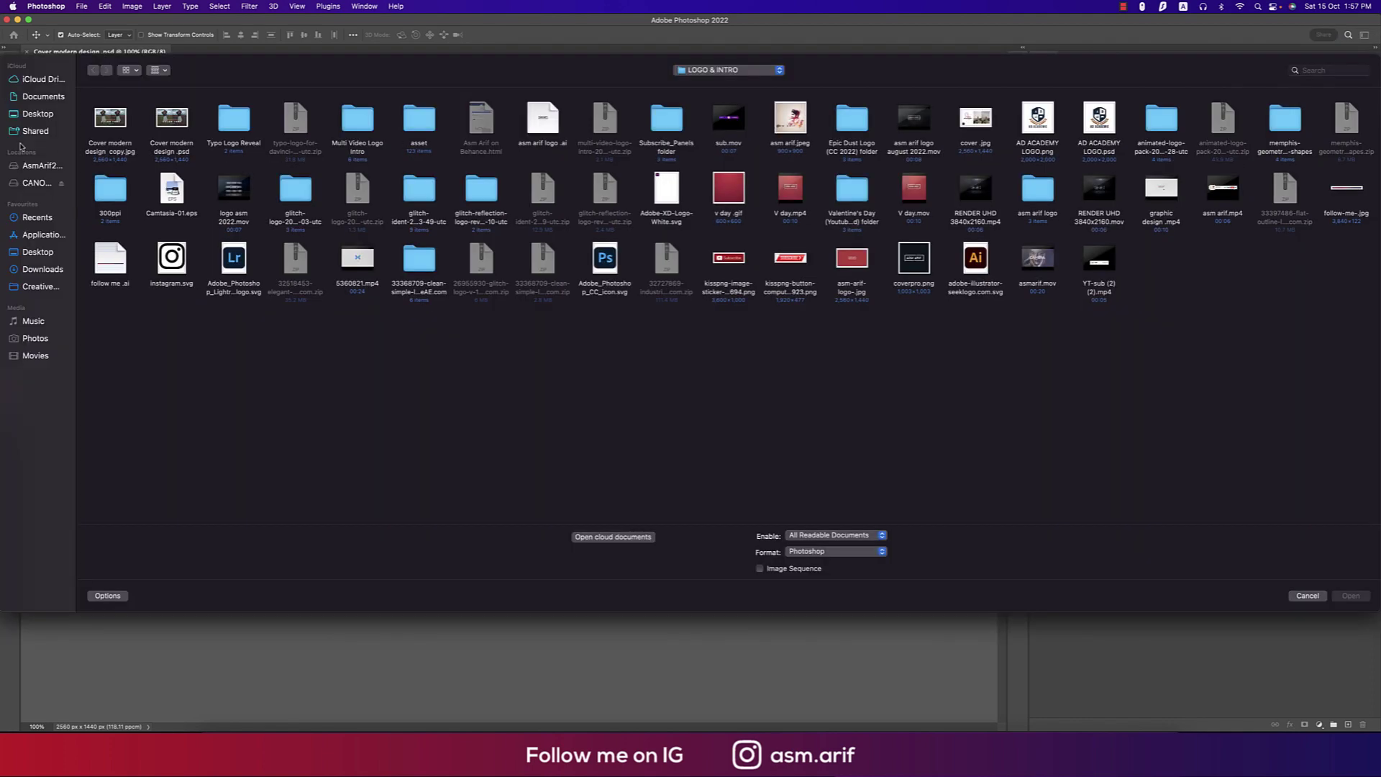
left_click(42, 269)
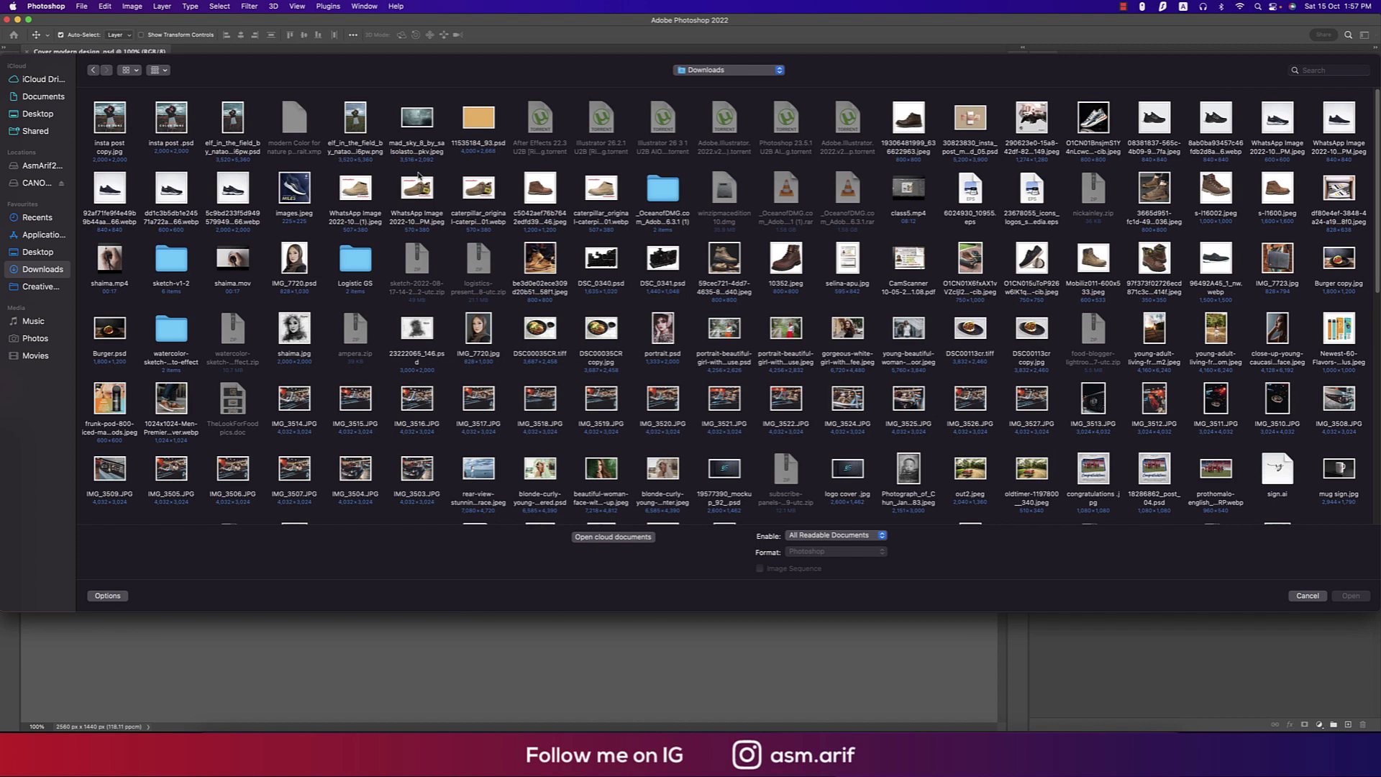
double_click(363, 131)
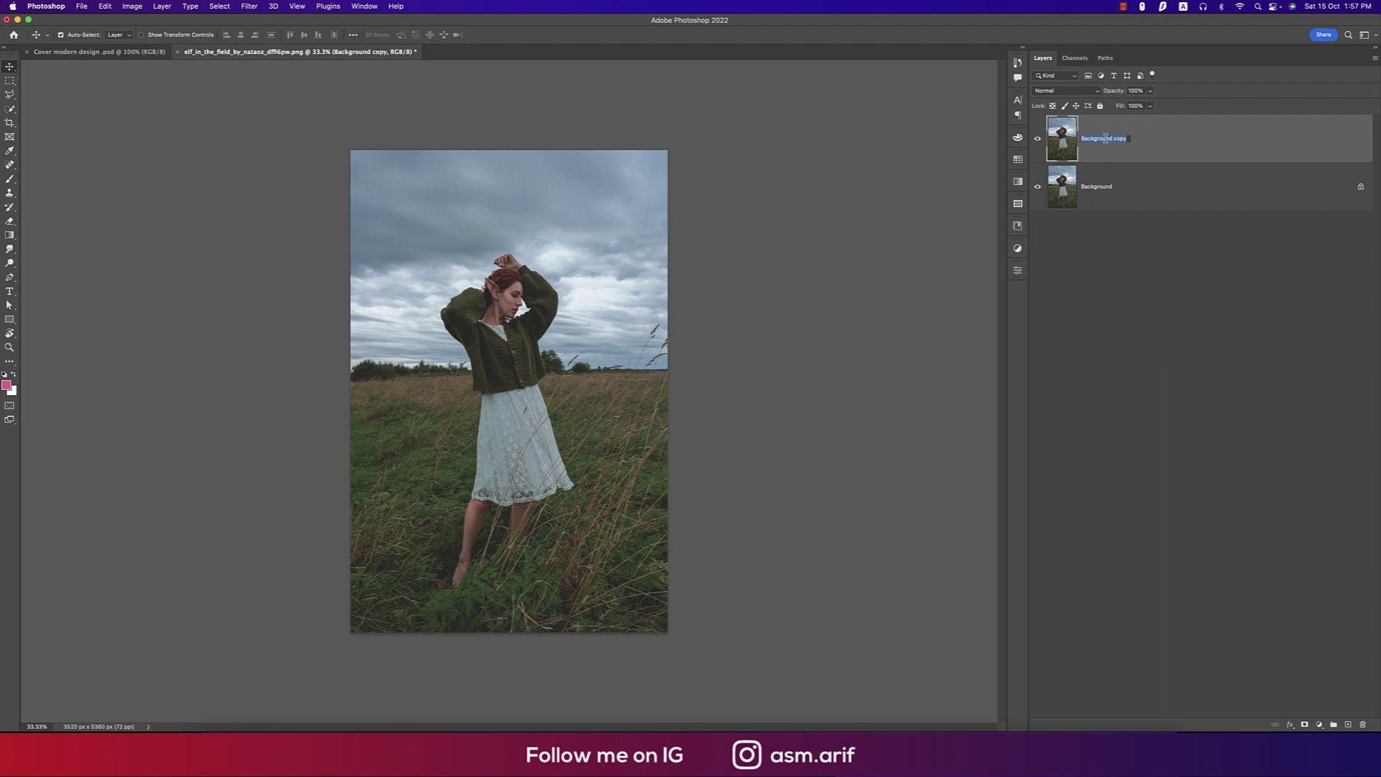
Name the duplicated Background layer 'edit'.
type("edit")
key("Return")
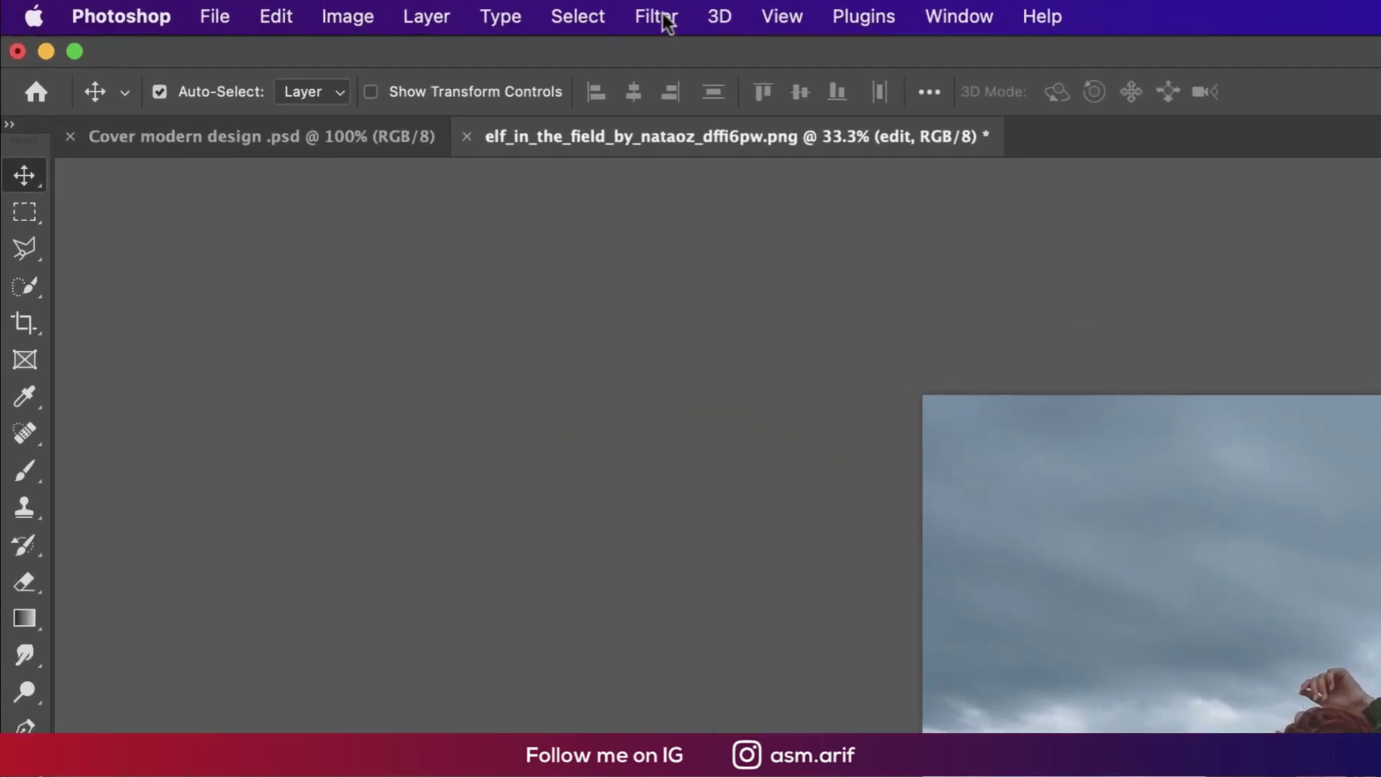
Launch Camera Raw Filter on the edit layer and collapse its Calibration panel.
left_click(666, 22)
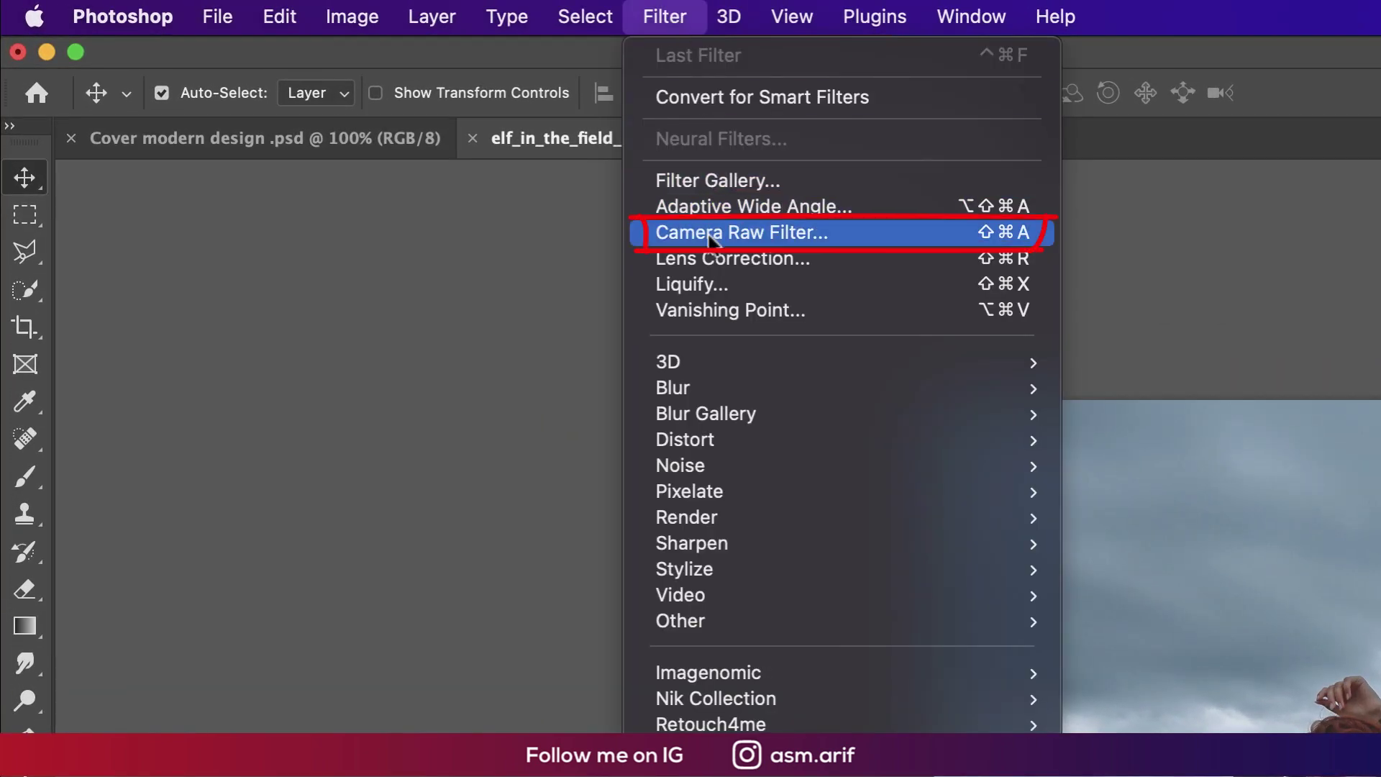
left_click(737, 245)
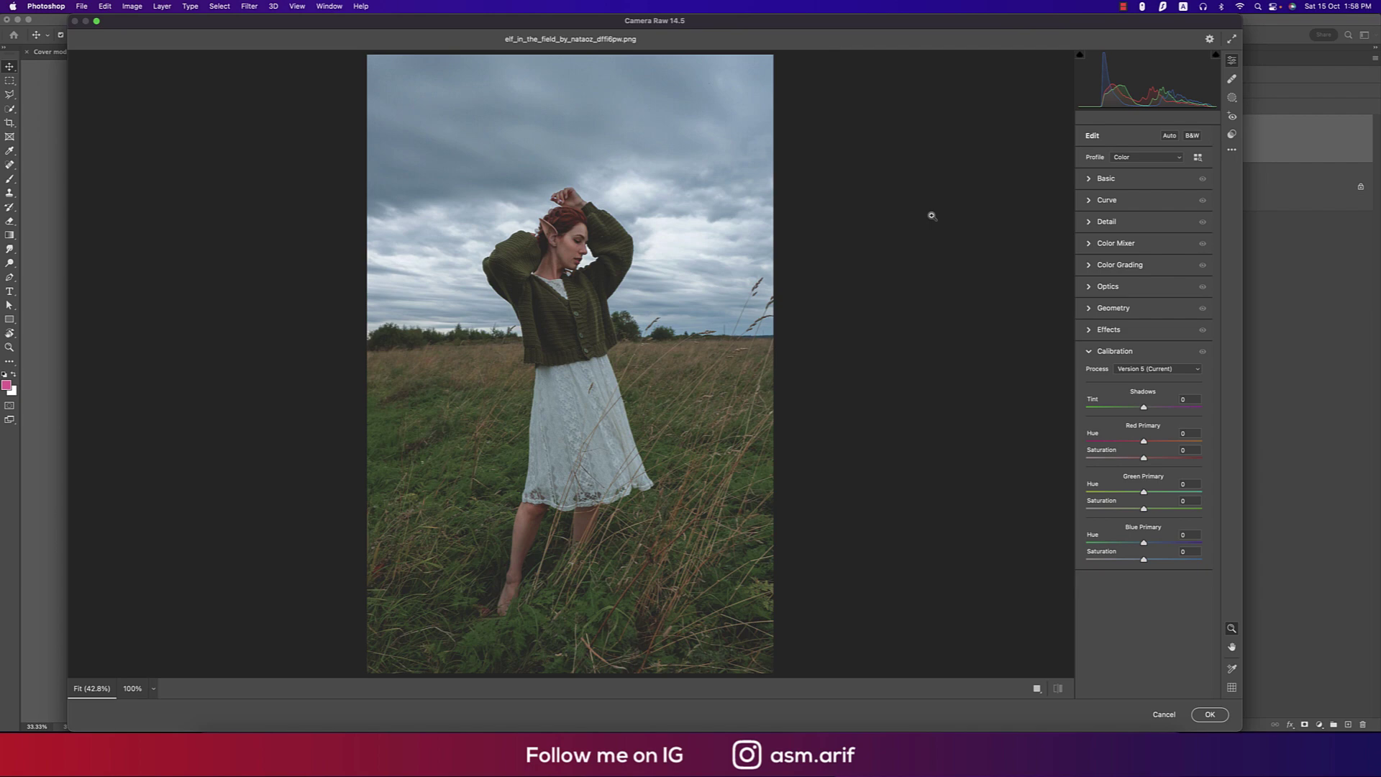
left_click(1094, 351)
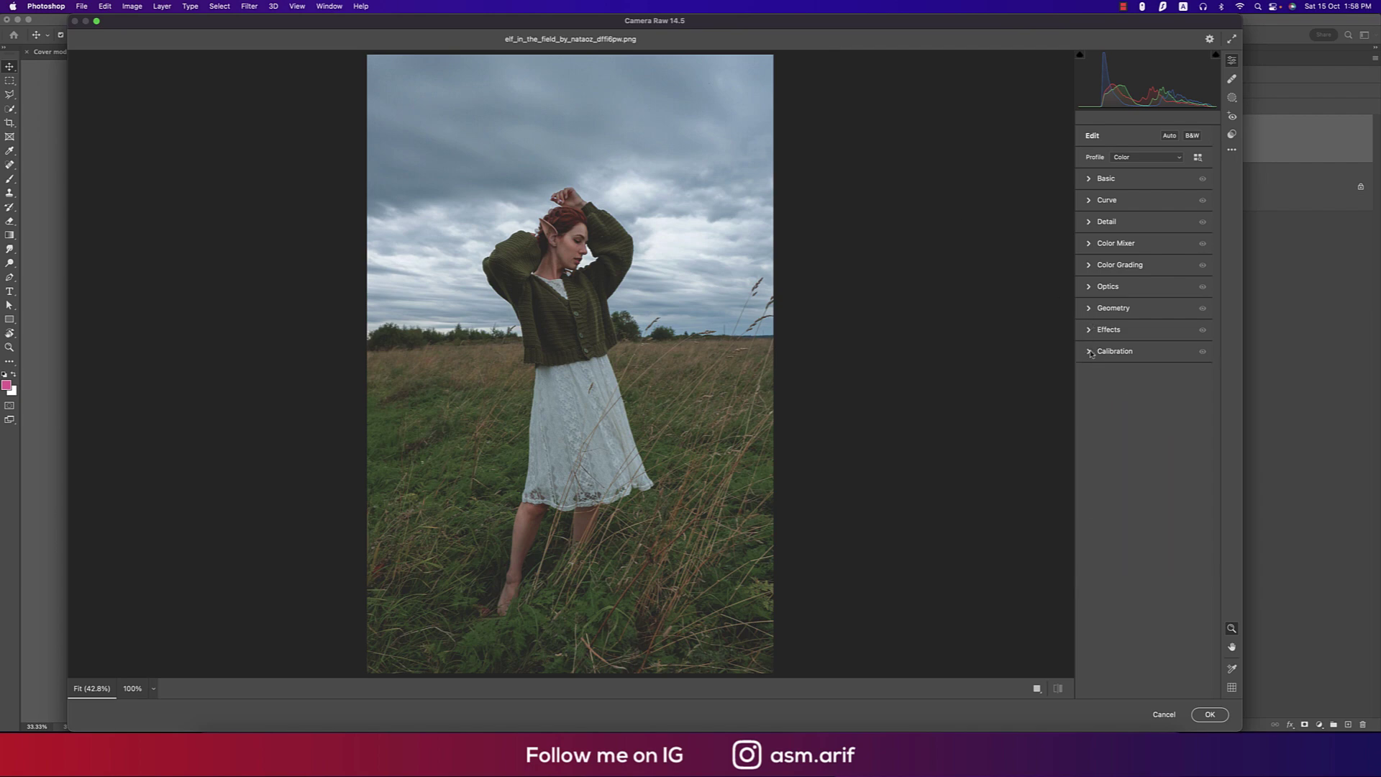
left_click(1091, 179)
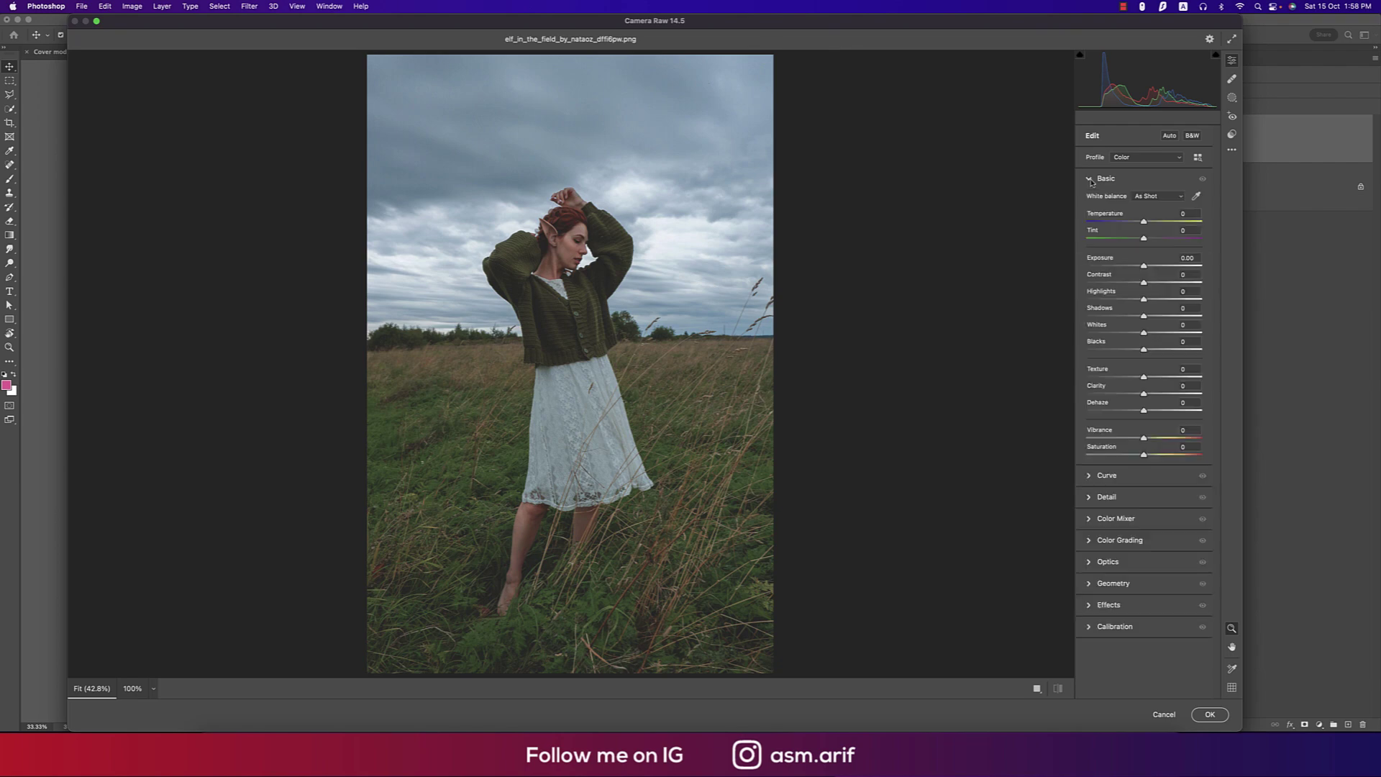
left_click(1090, 179)
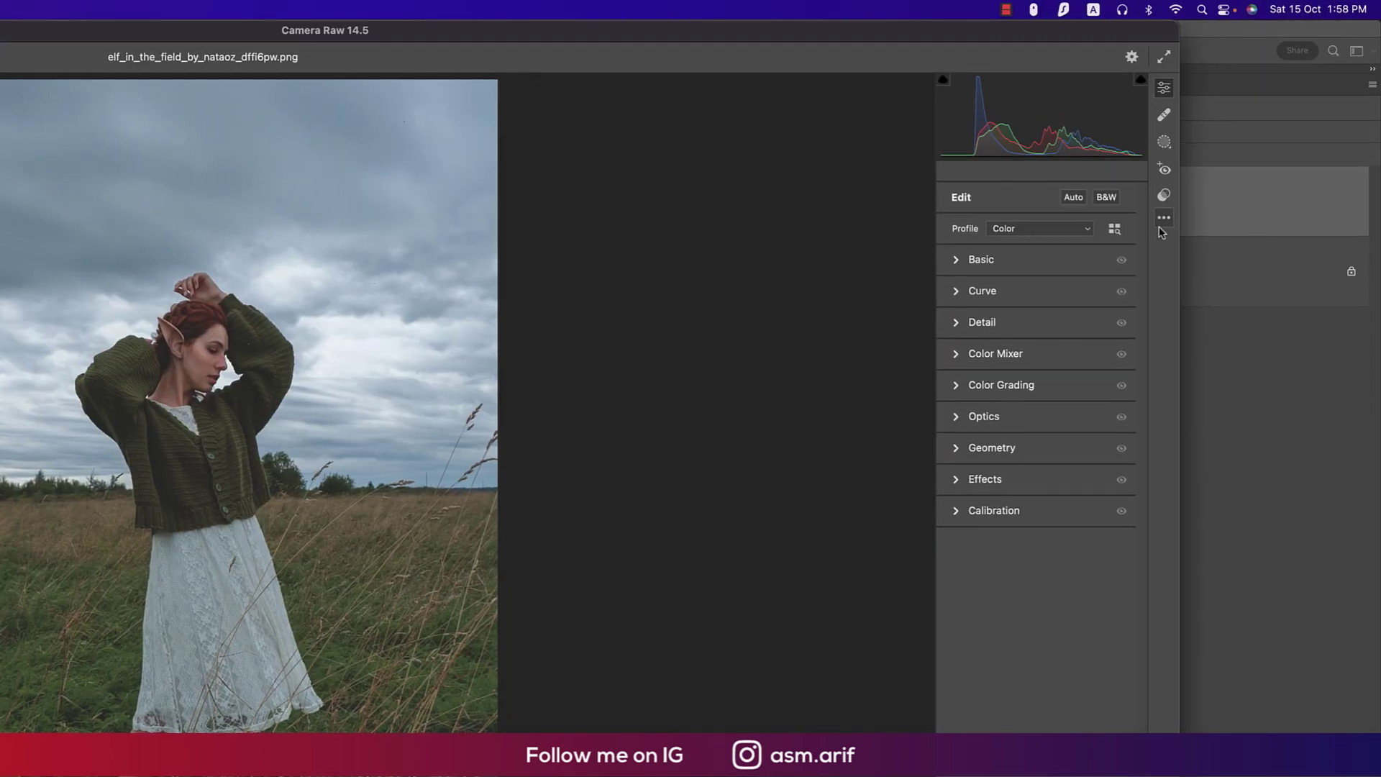
Load the modern Color for nature portrait .xmp settings from Downloads into Camera Raw.
left_click(1231, 150)
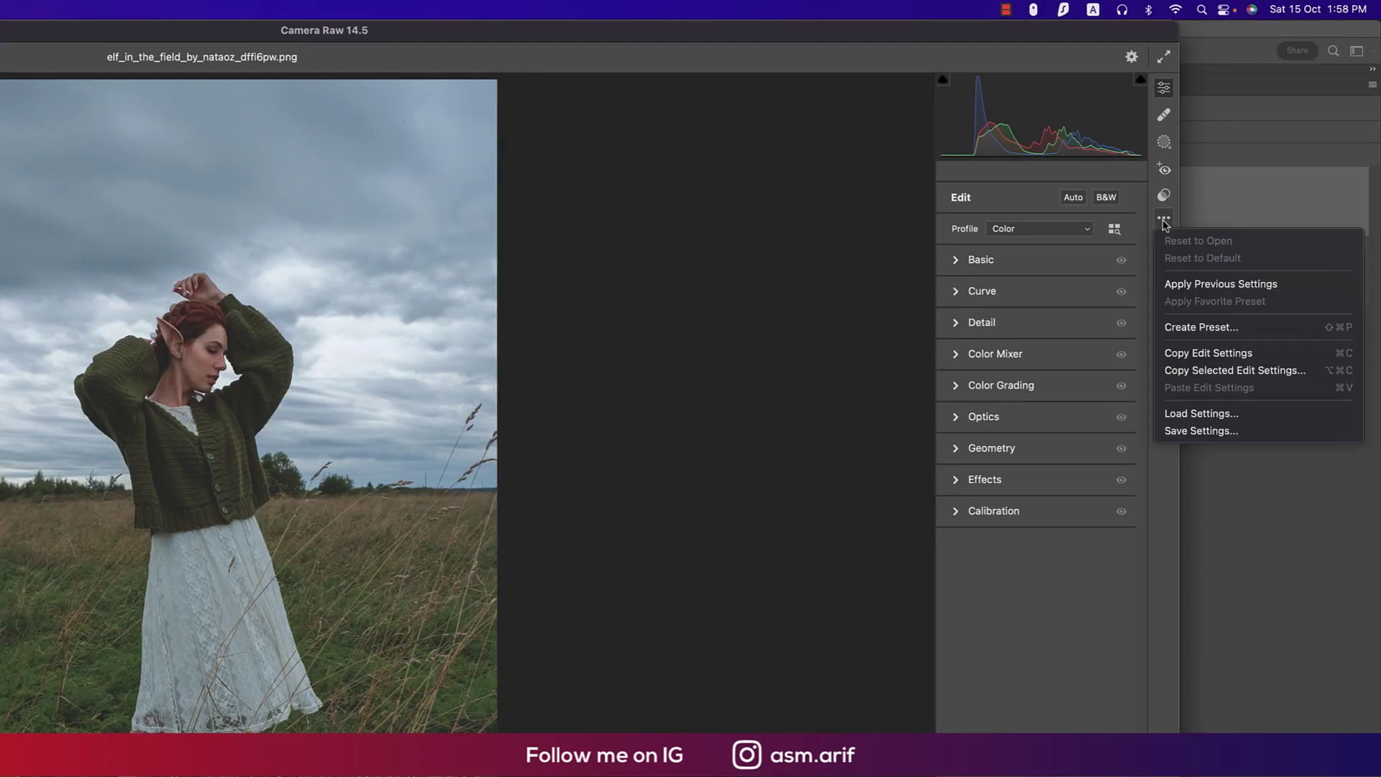
left_click(1179, 413)
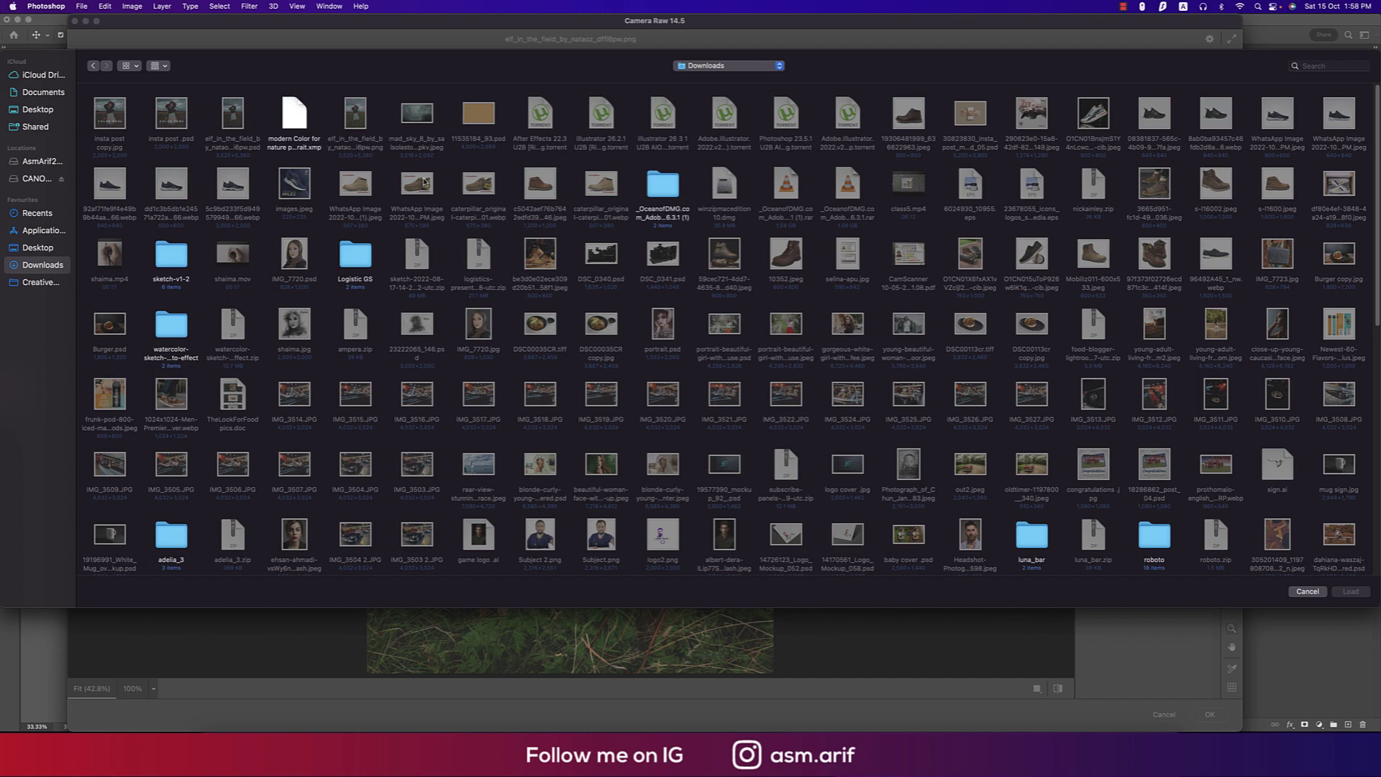
left_click(292, 124)
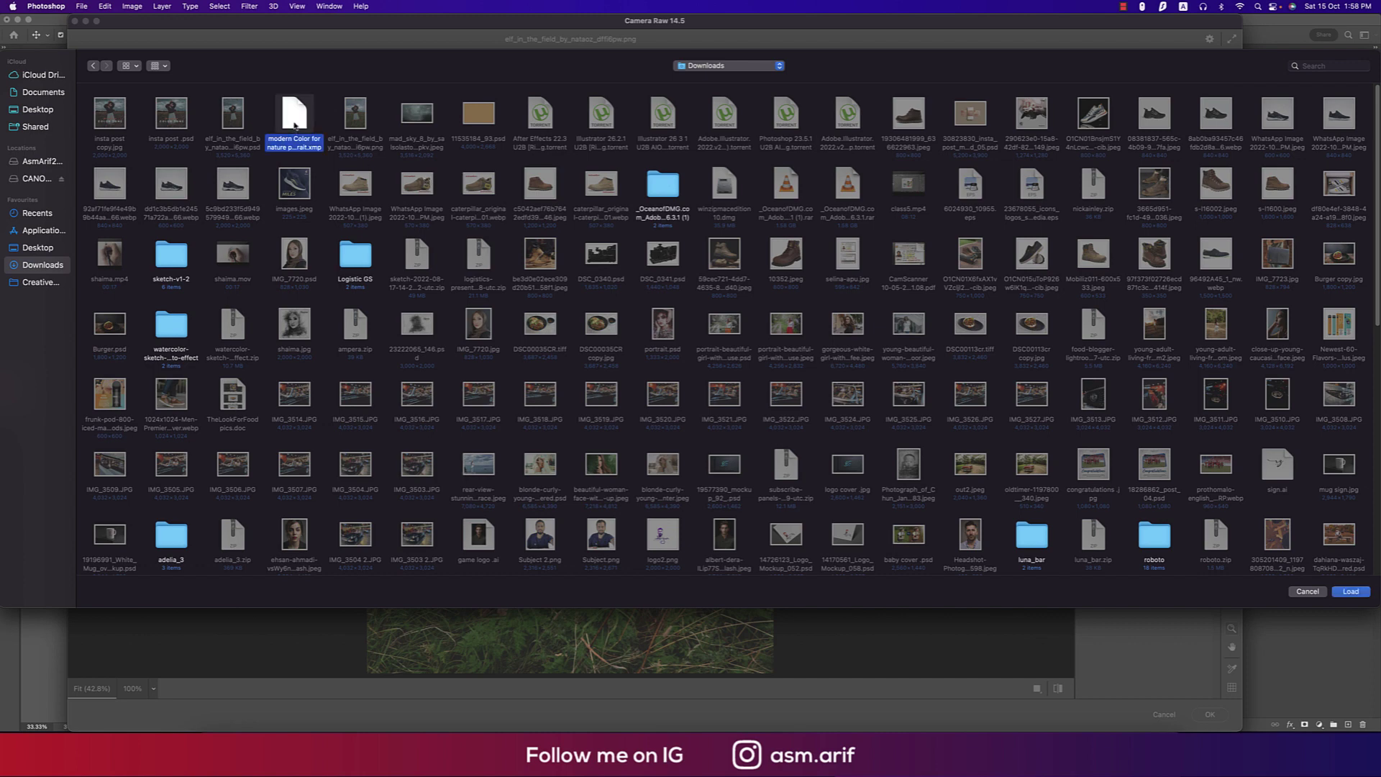
double_click(294, 122)
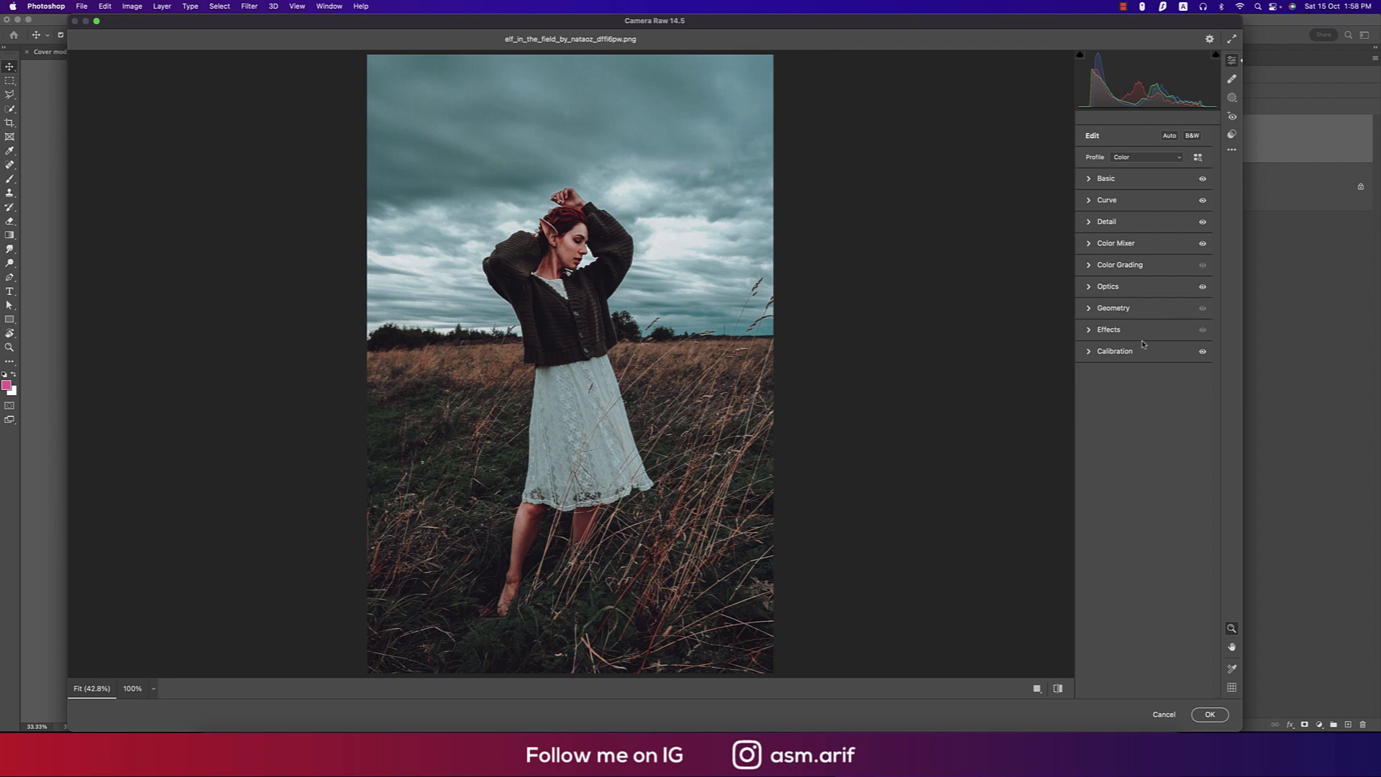
left_click(1092, 180)
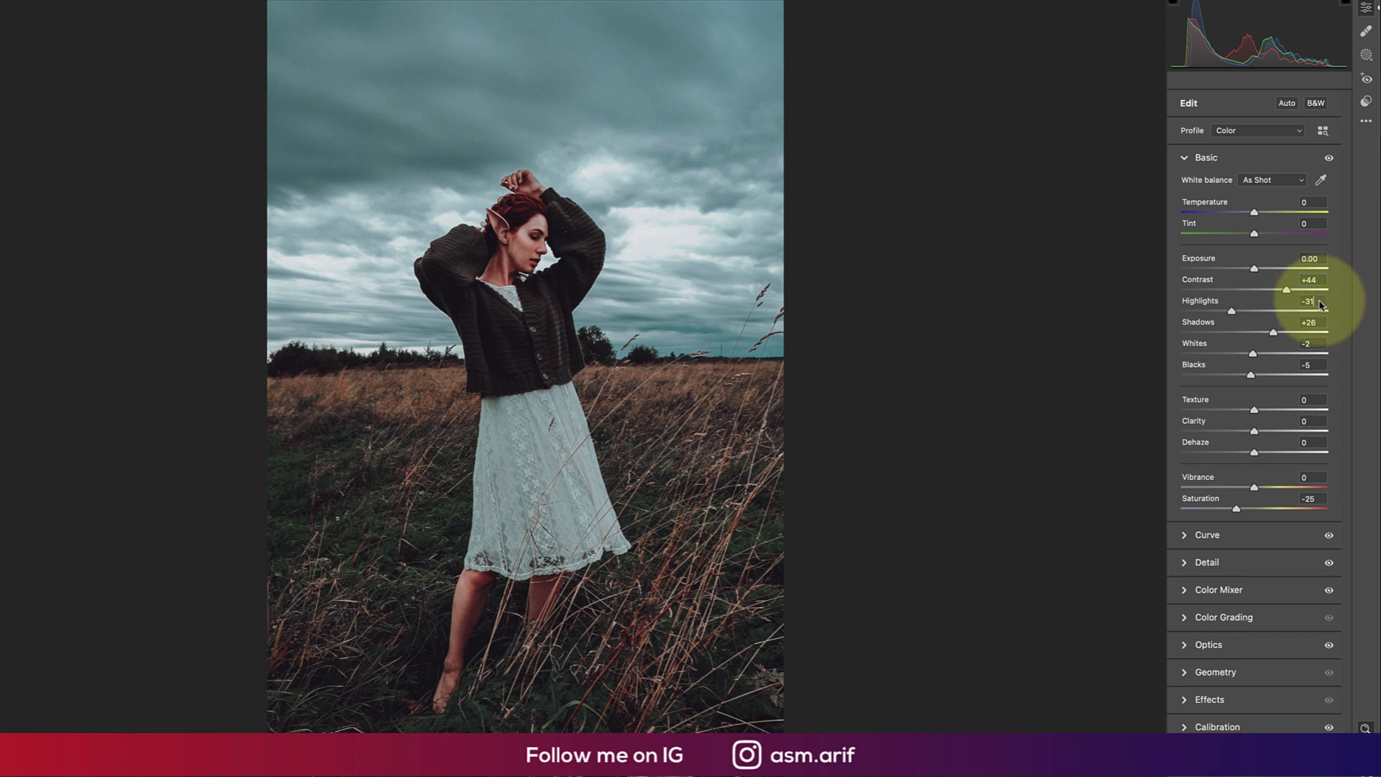
Review the preset's Highlights, Blacks, Texture, Clarity, Dehaze and Saturation values, then show the Curve panel.
left_click(1317, 300)
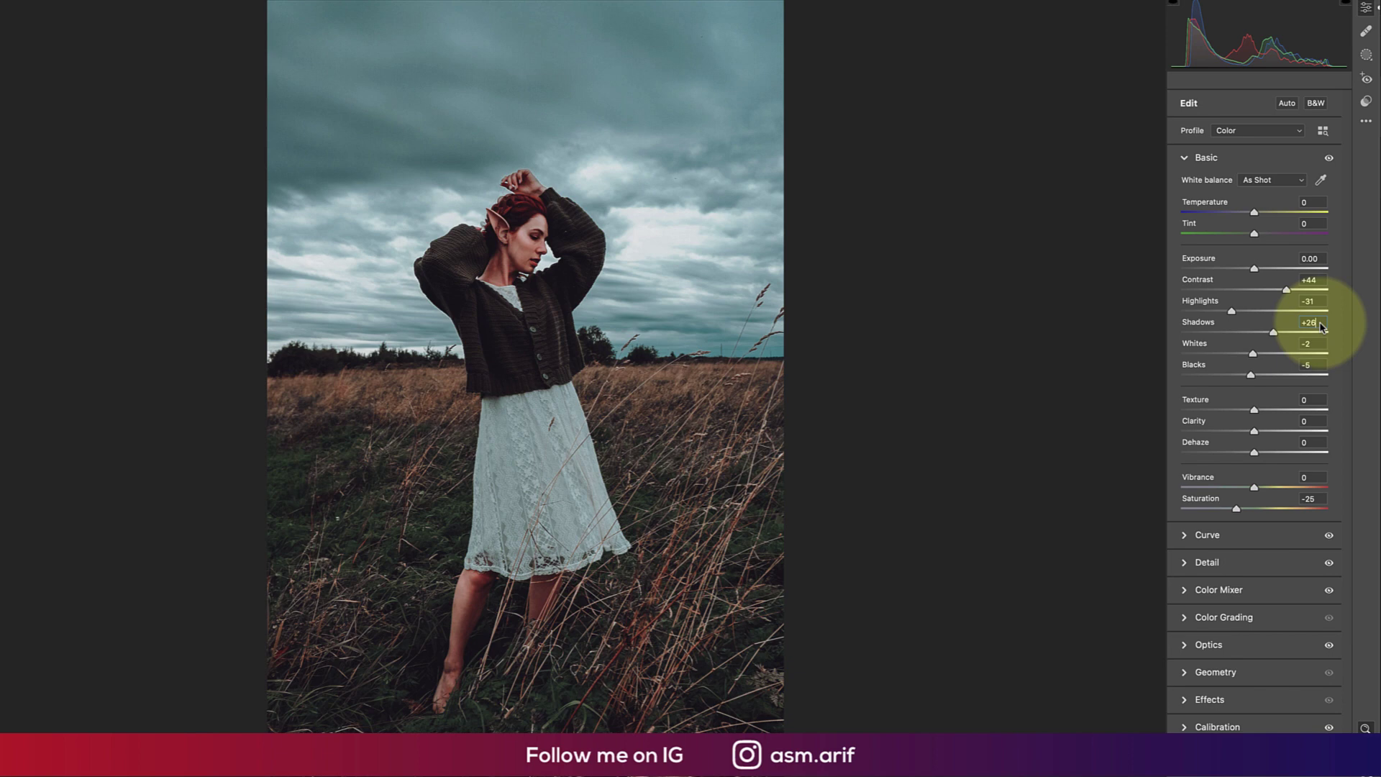
left_click(1312, 368)
left_click(1316, 400)
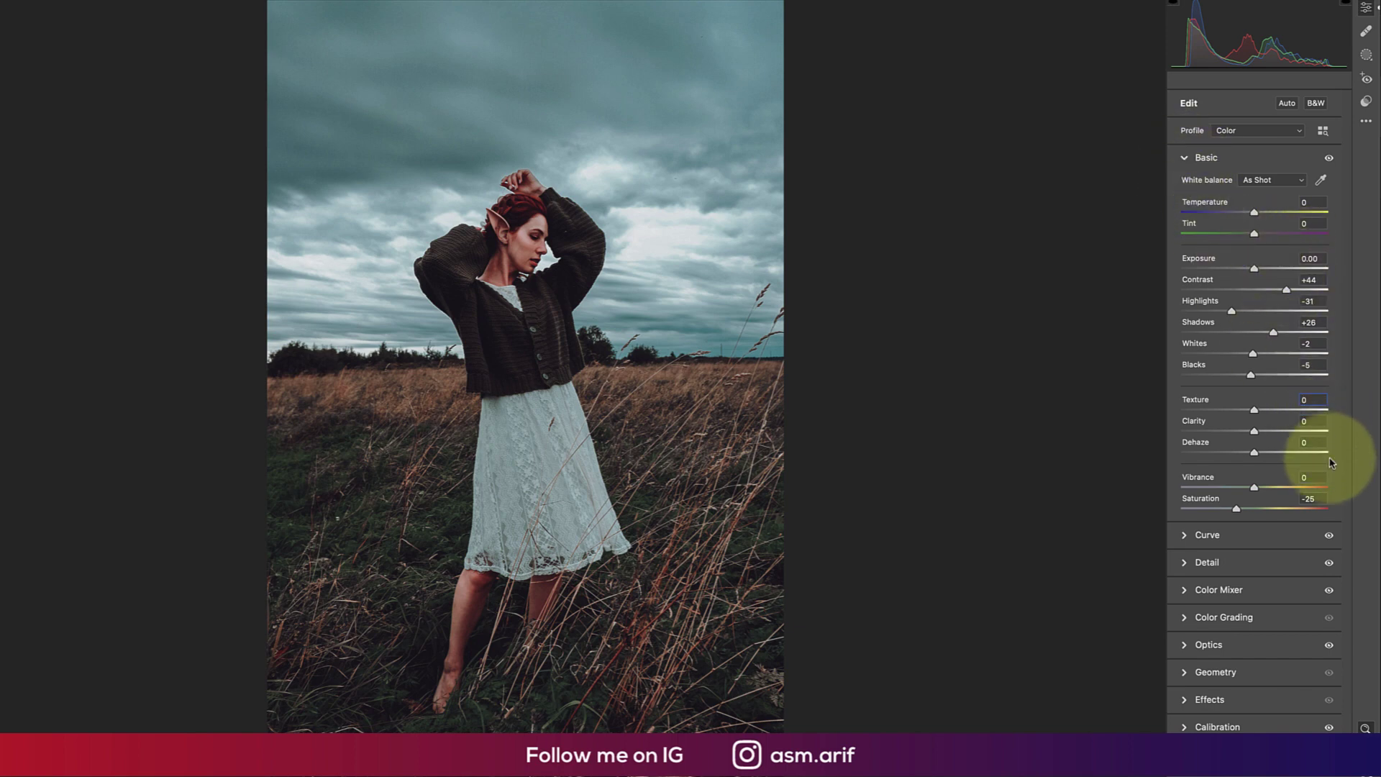
left_click(1314, 428)
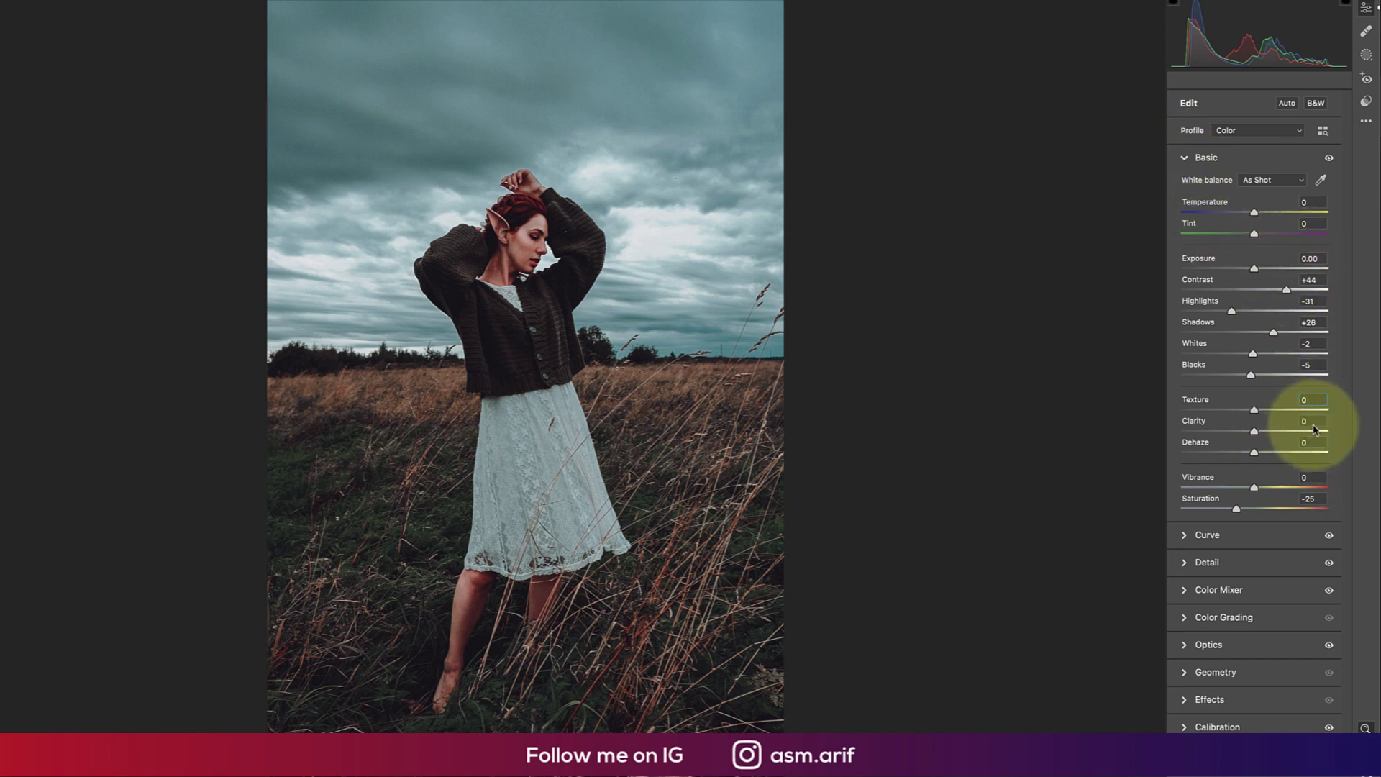
left_click(1314, 442)
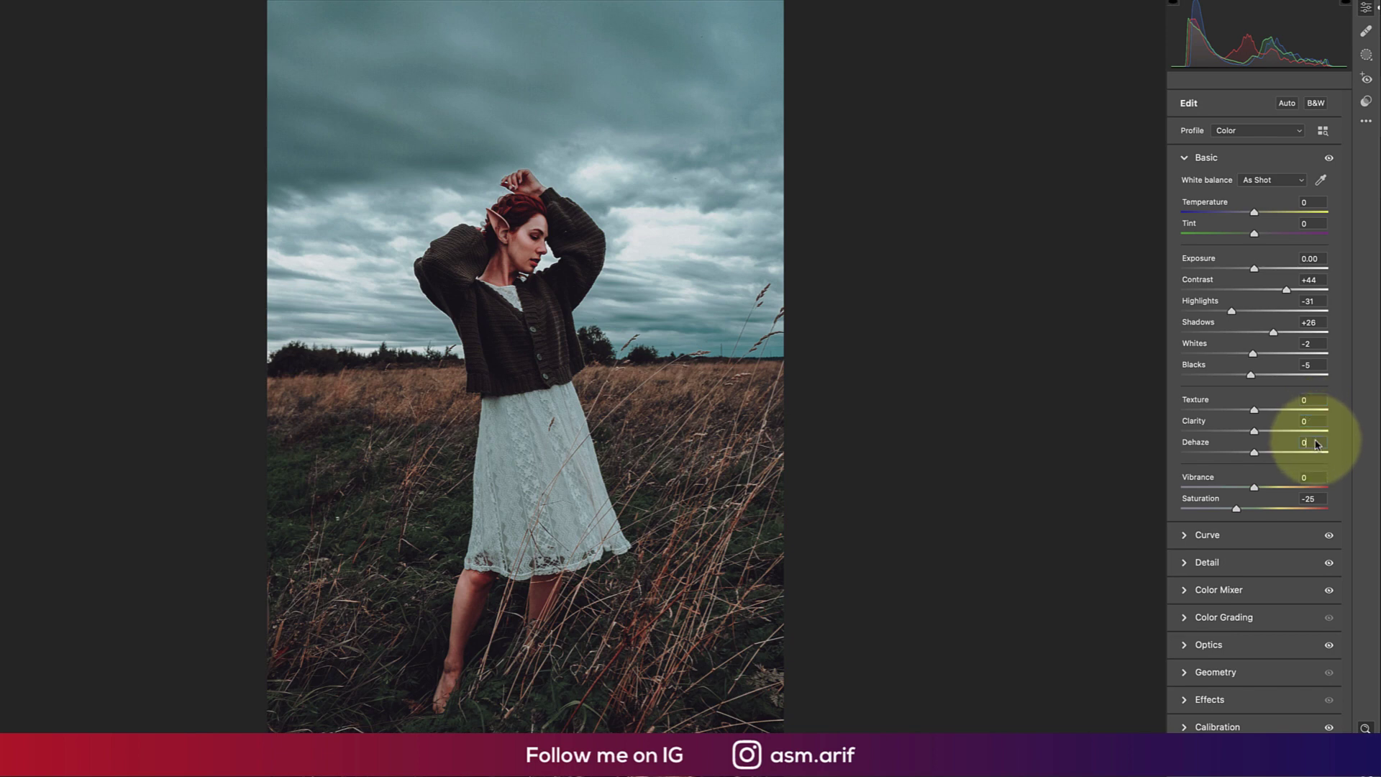
left_click(1320, 501)
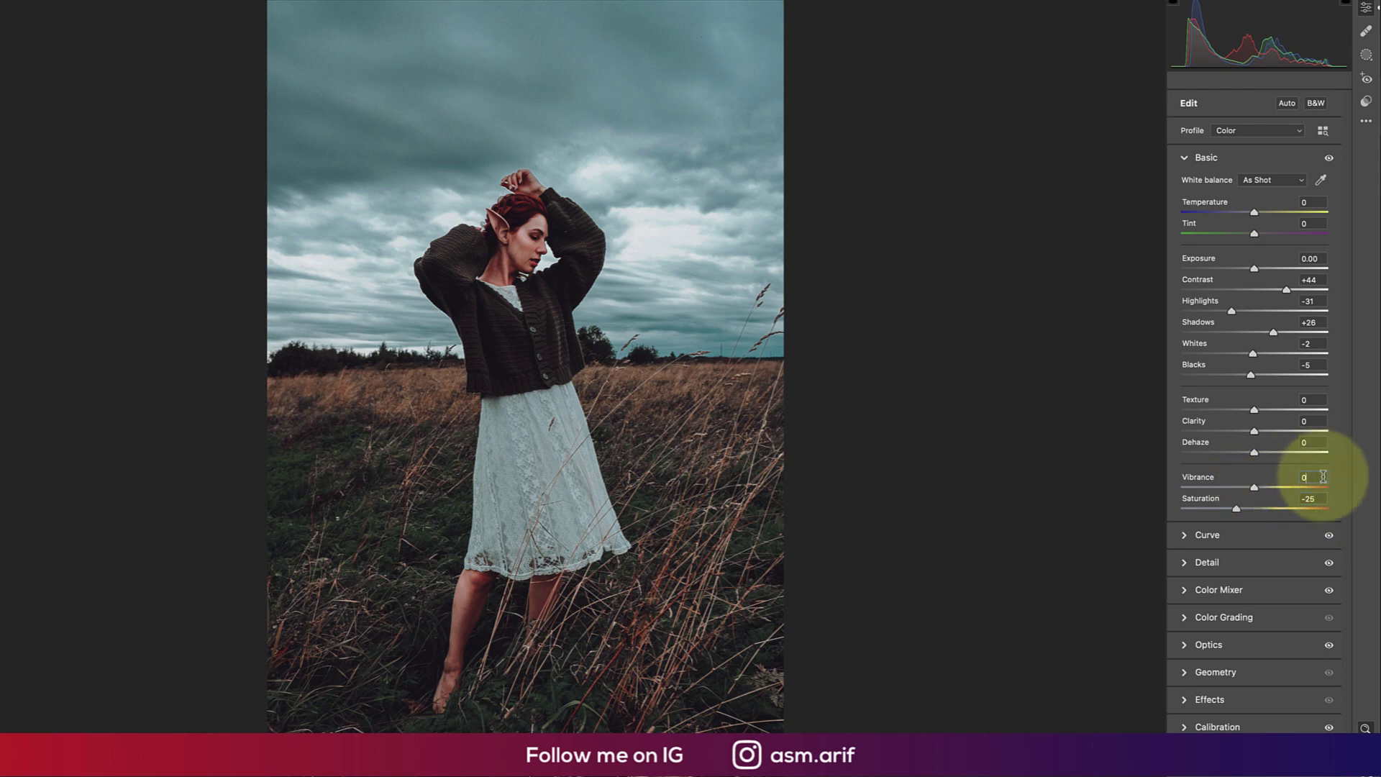
left_click(1183, 159)
left_click(1185, 185)
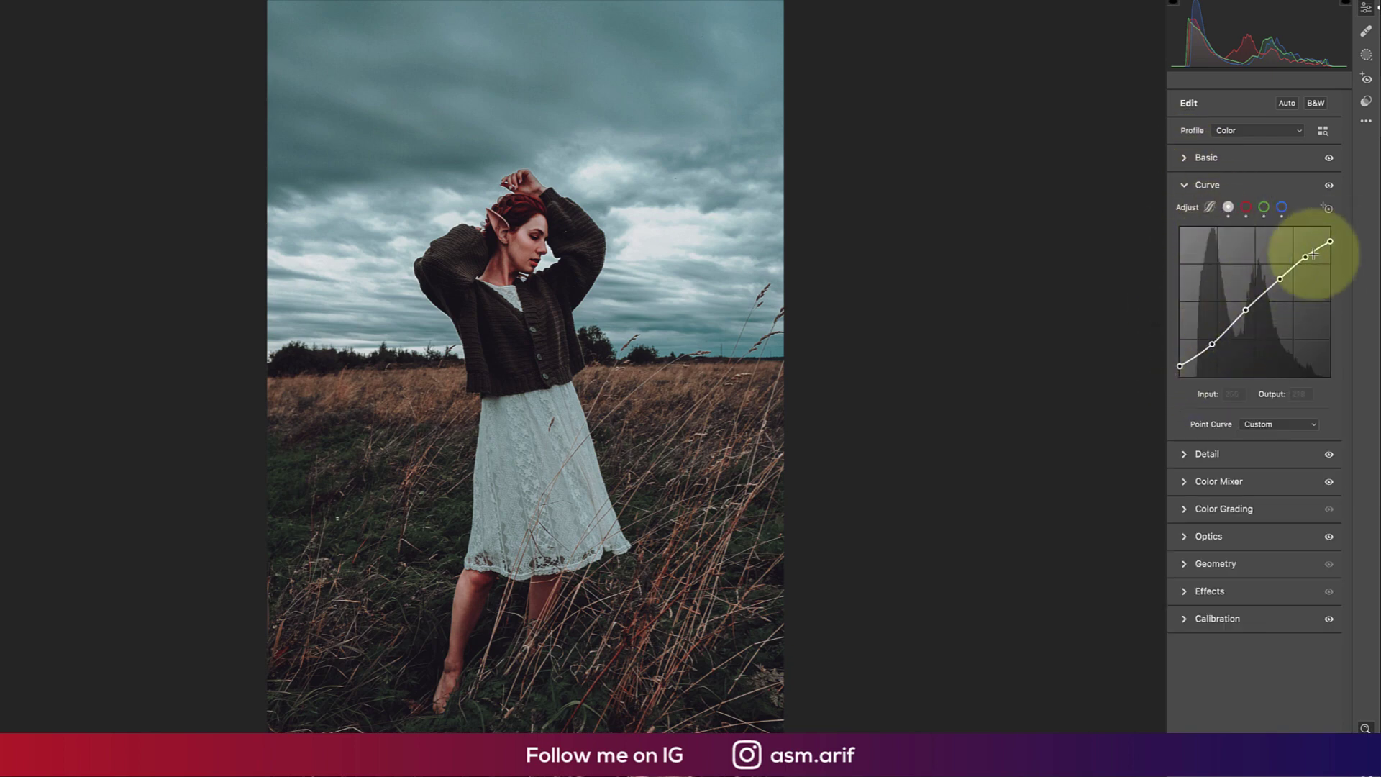
Inspect each point of the preset's custom point curve, from the black point to the top-right point.
left_click_drag(1180, 368, 1179, 367)
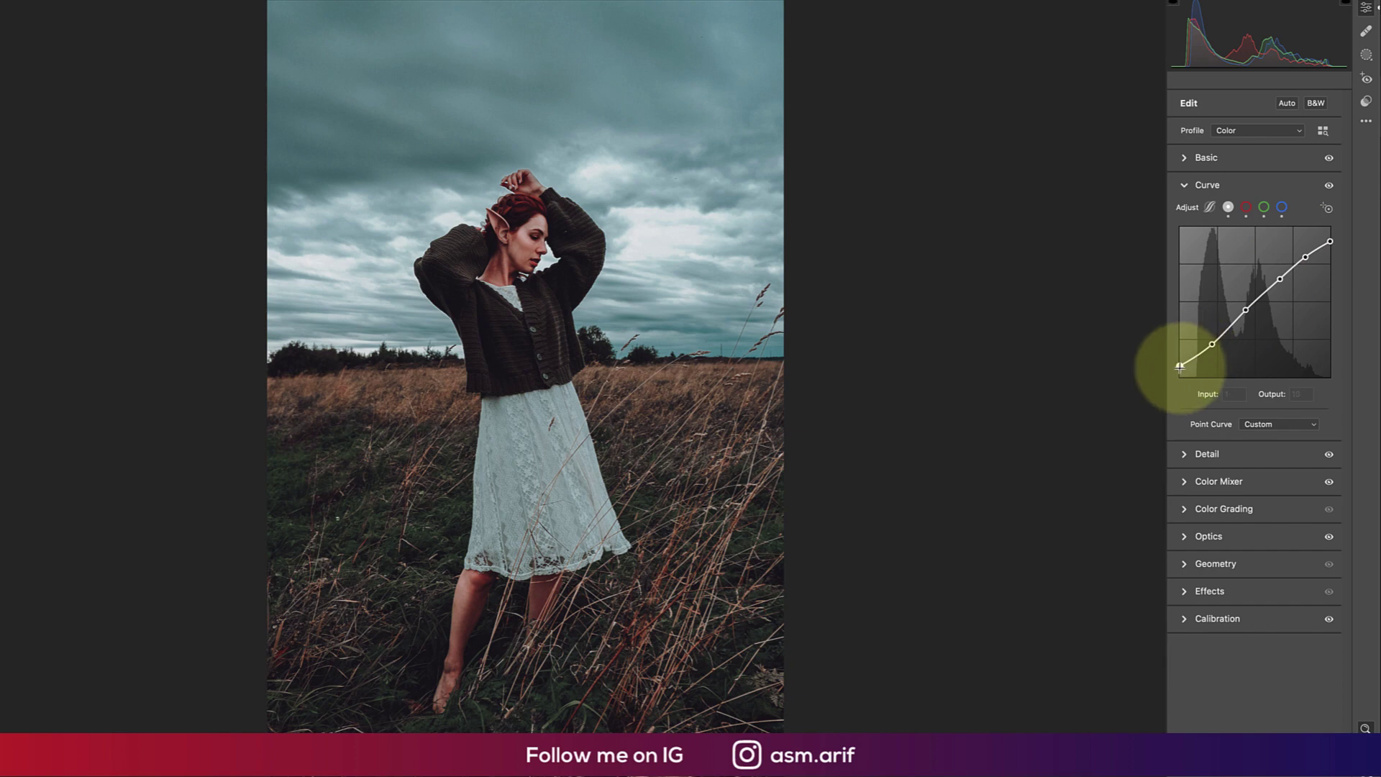
left_click(1212, 344)
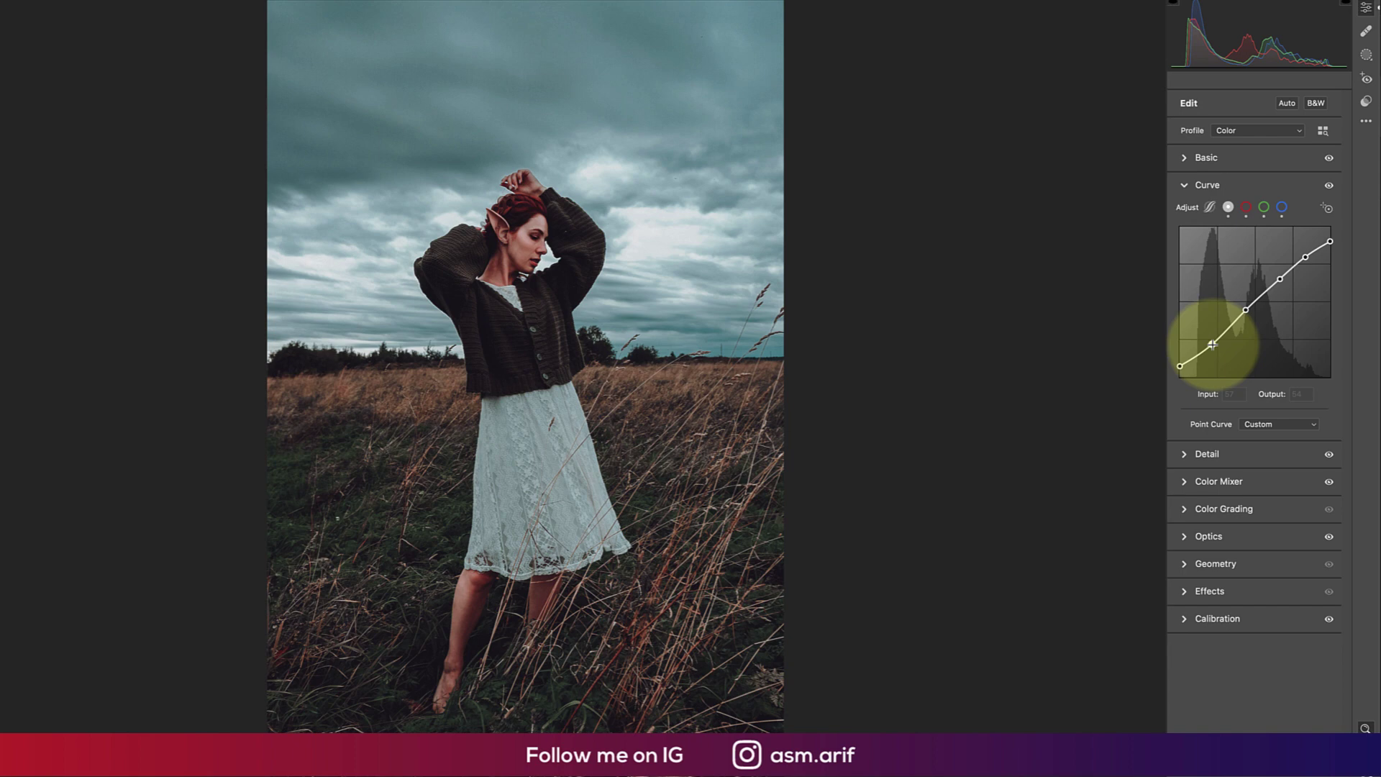
left_click(1246, 310)
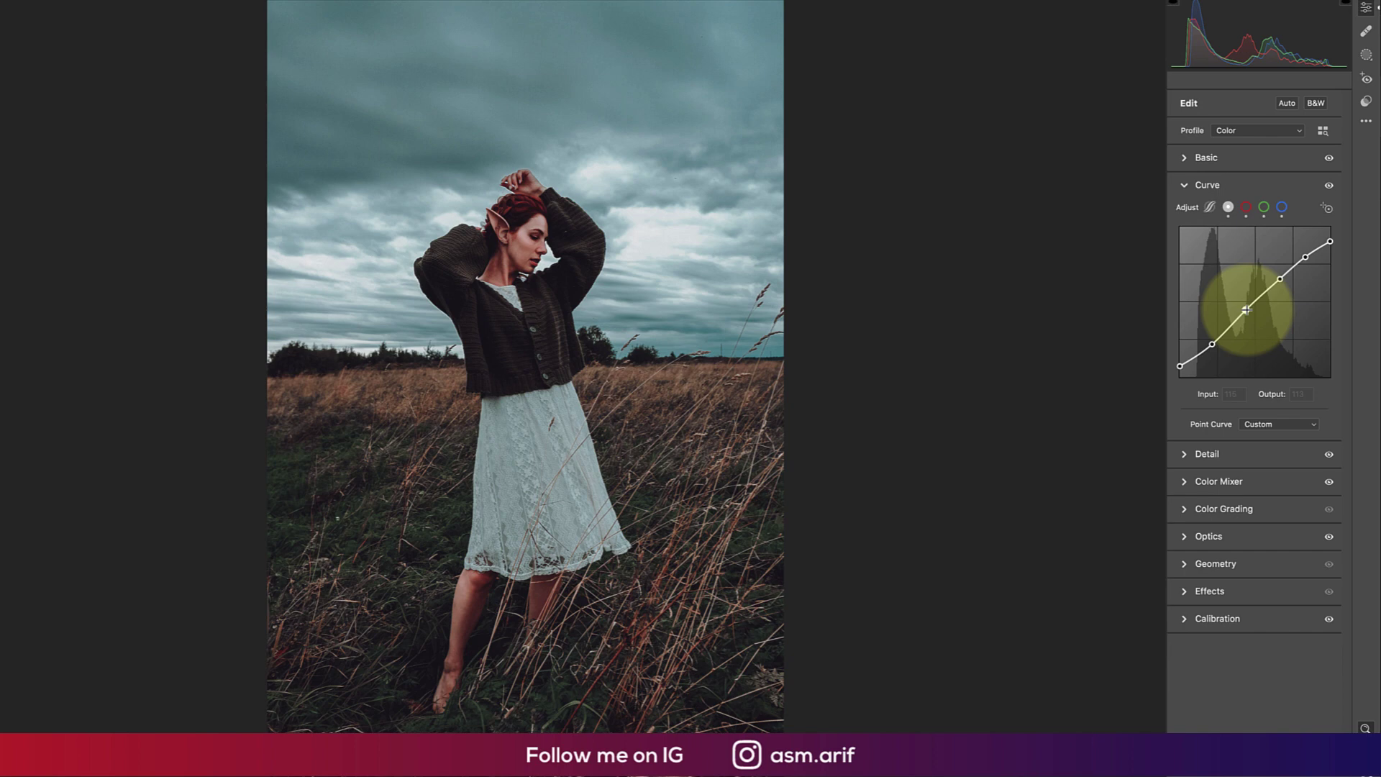
left_click(1280, 279)
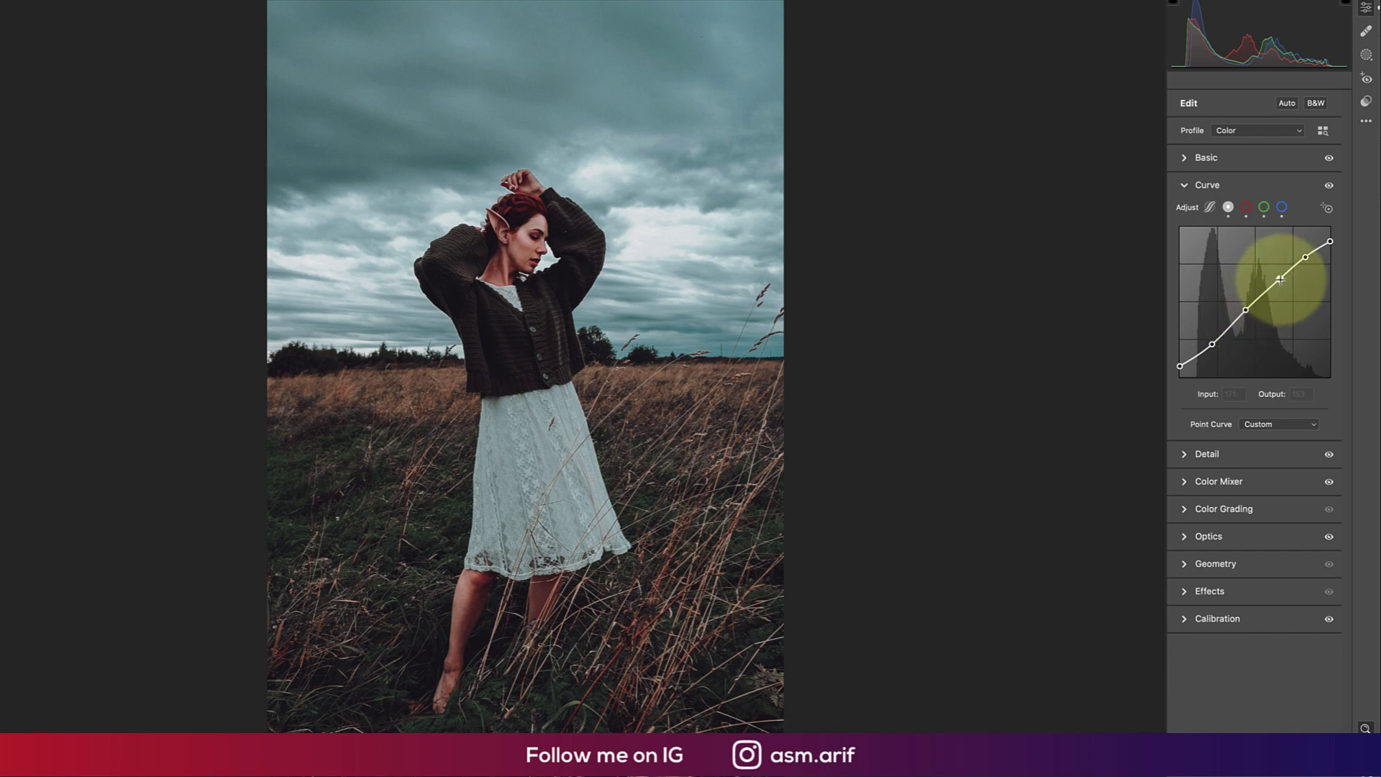
left_click(1305, 257)
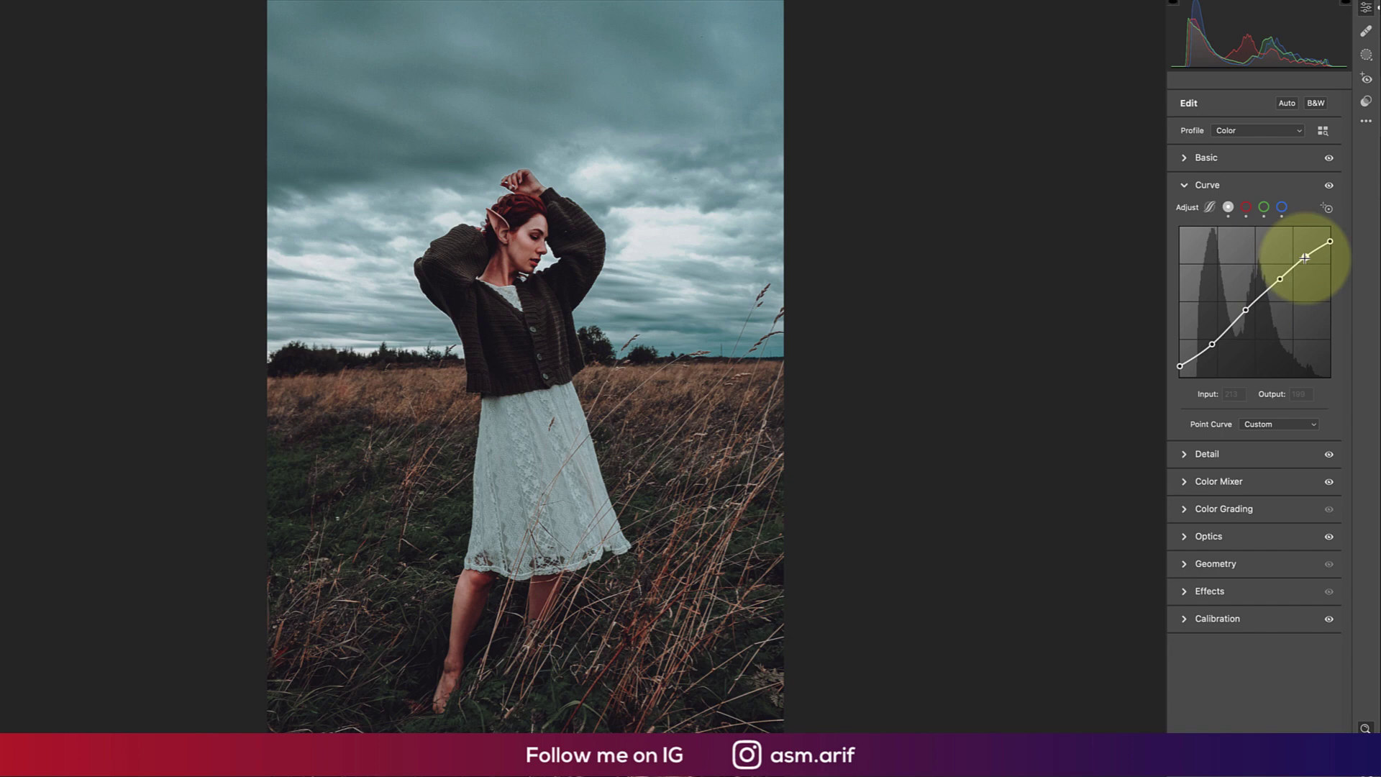
left_click(1330, 242)
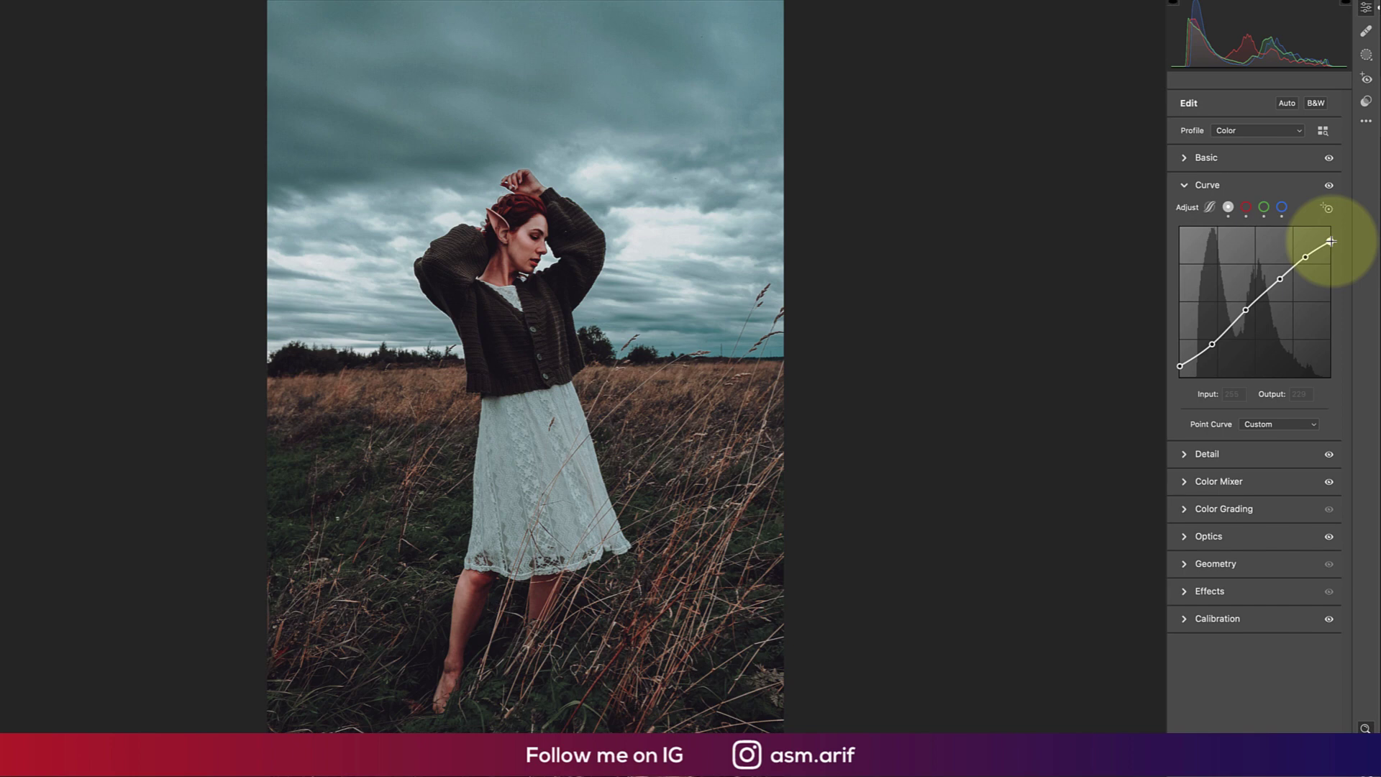
View the Red, Green and Blue channel curves, then fold away the Curve panel.
left_click(1245, 207)
left_click(1265, 209)
left_click(1282, 207)
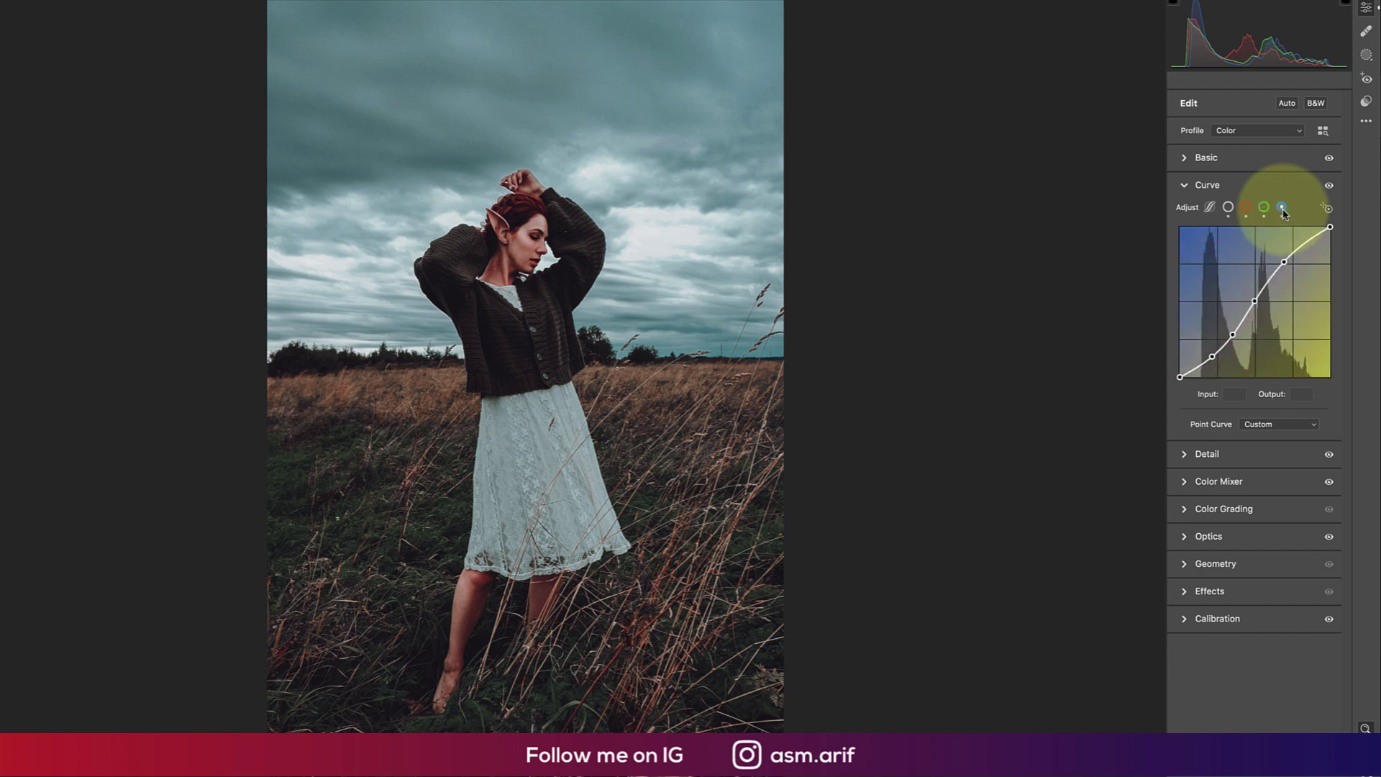
left_click(1248, 211)
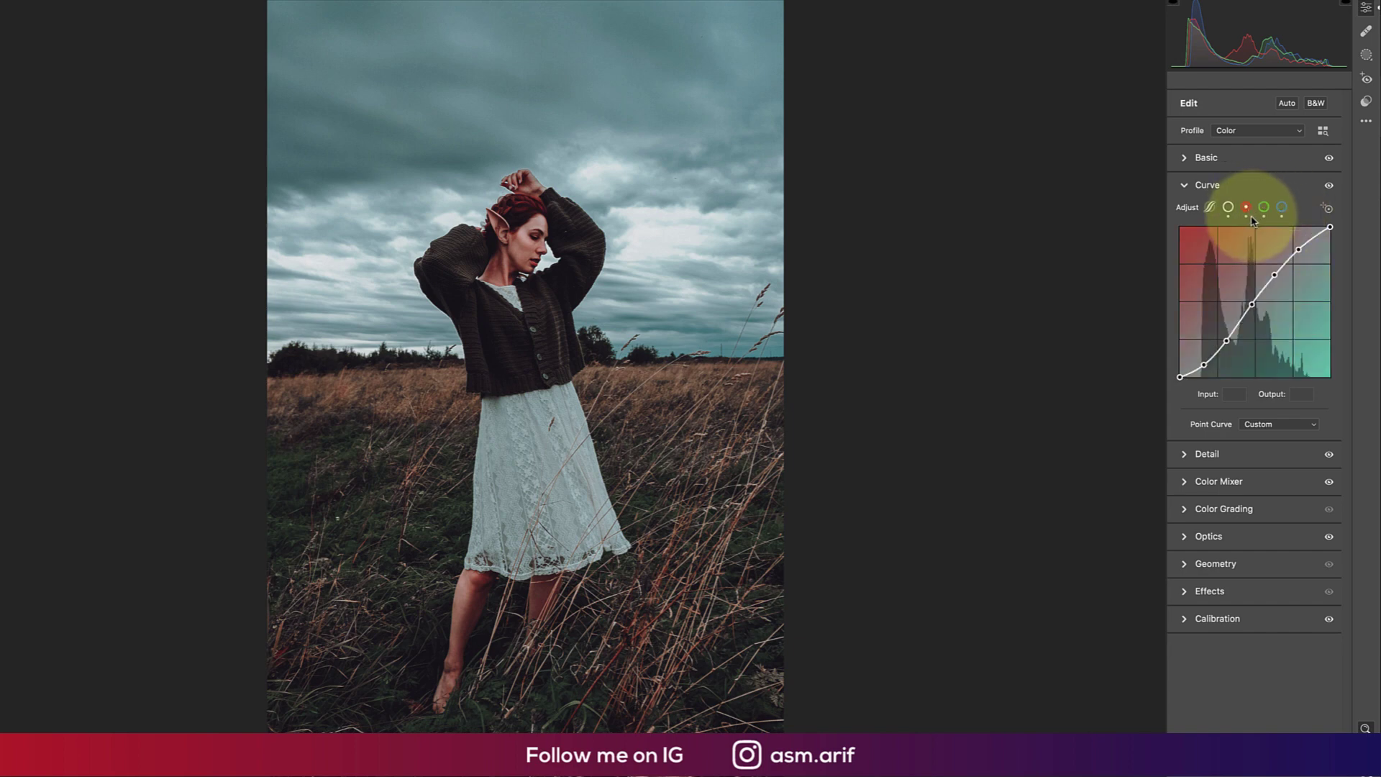
left_click(1185, 186)
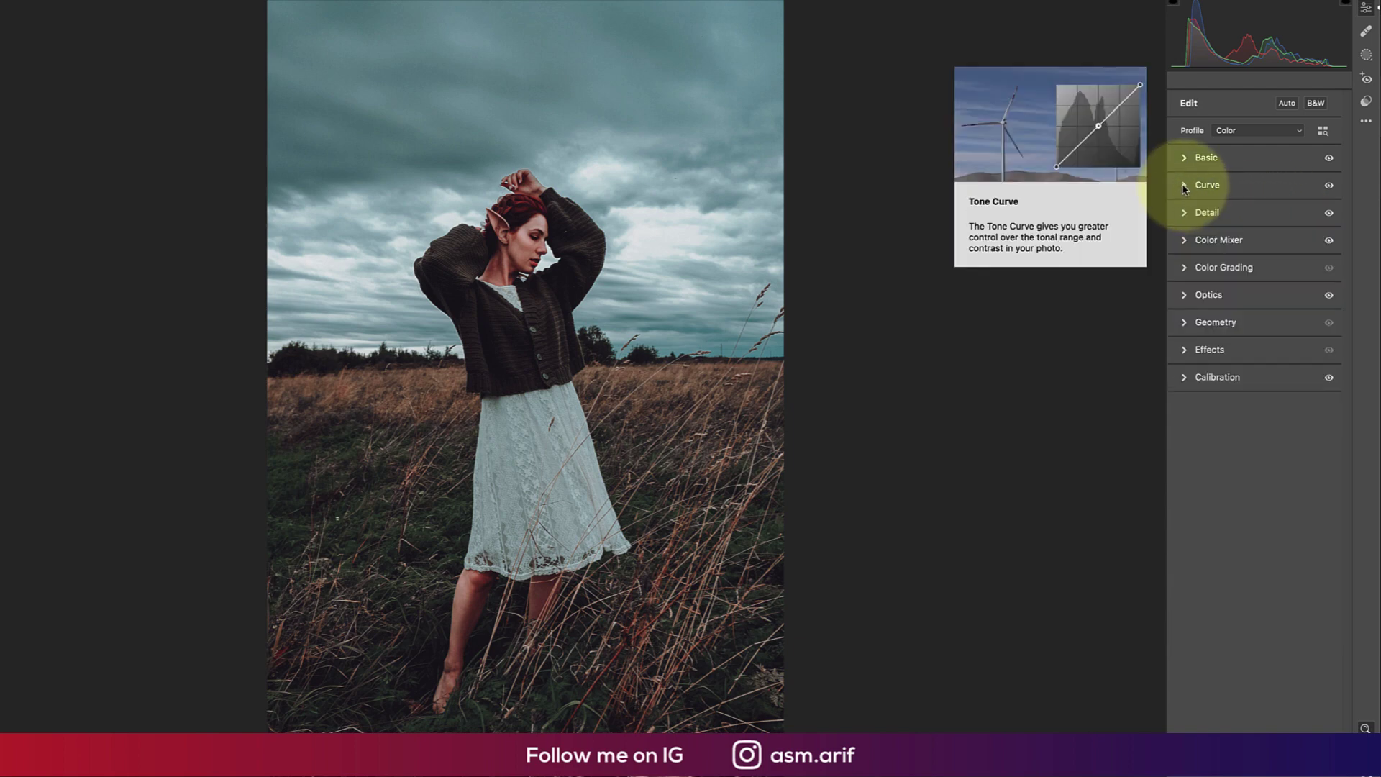
Set Sharpening 35, Radius 1.0, Detail 30, Masking 50 and Color Noise Reduction 25.
left_click(1185, 214)
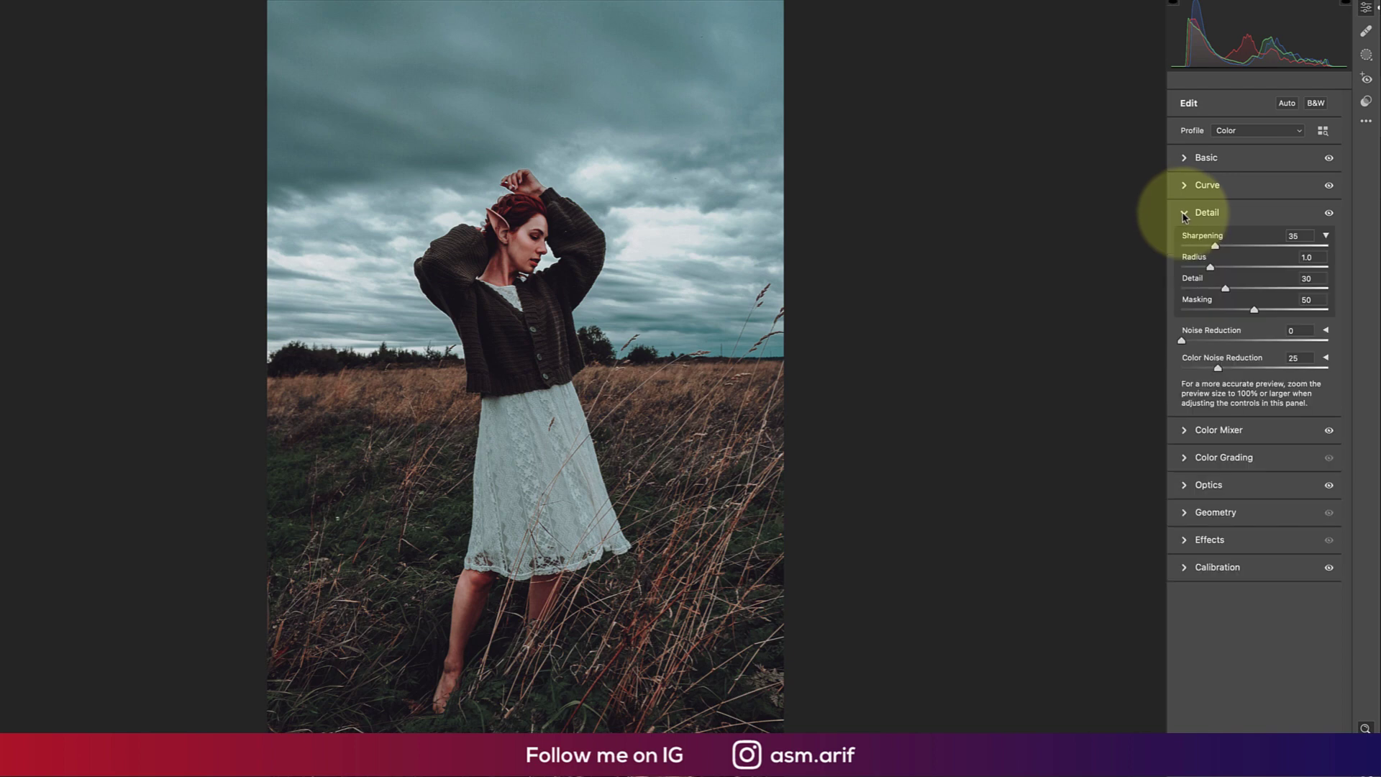
left_click(1309, 300)
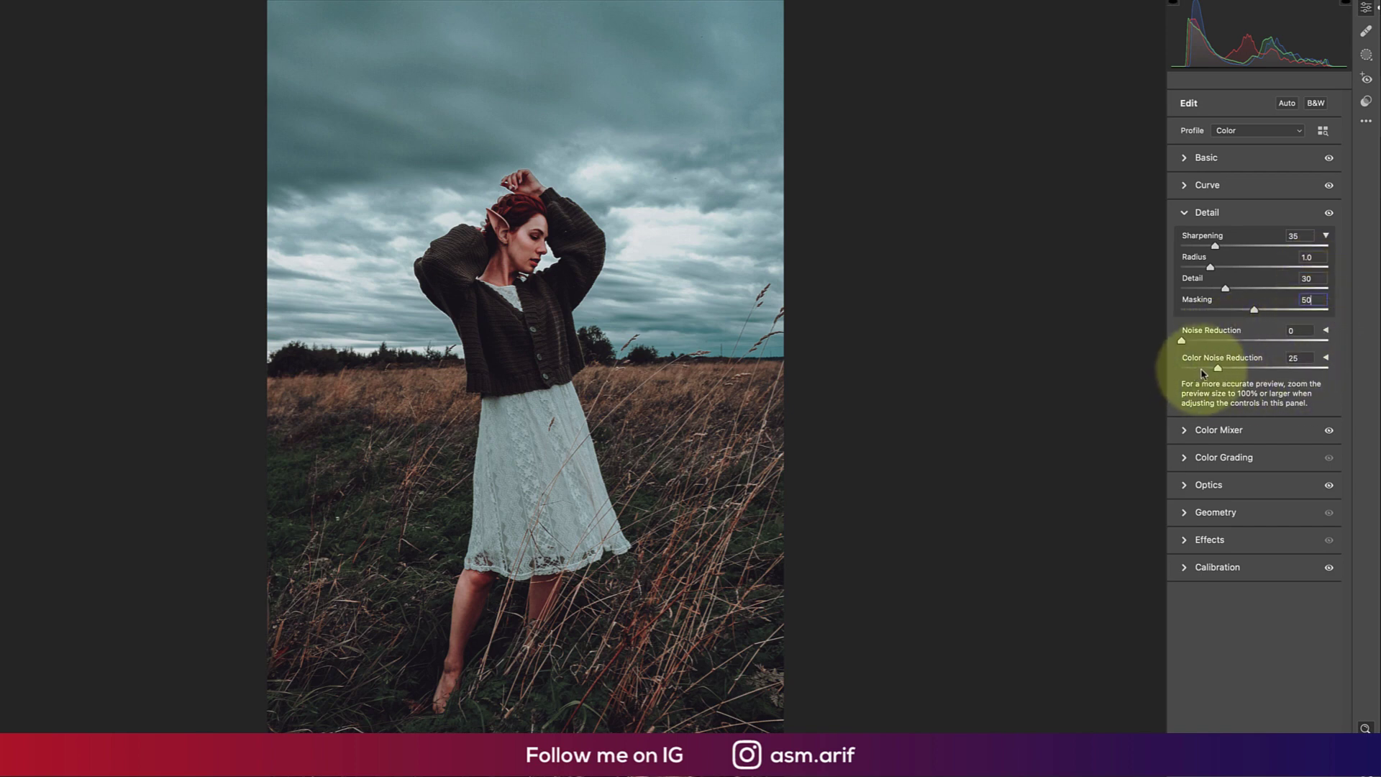
left_click(1326, 357)
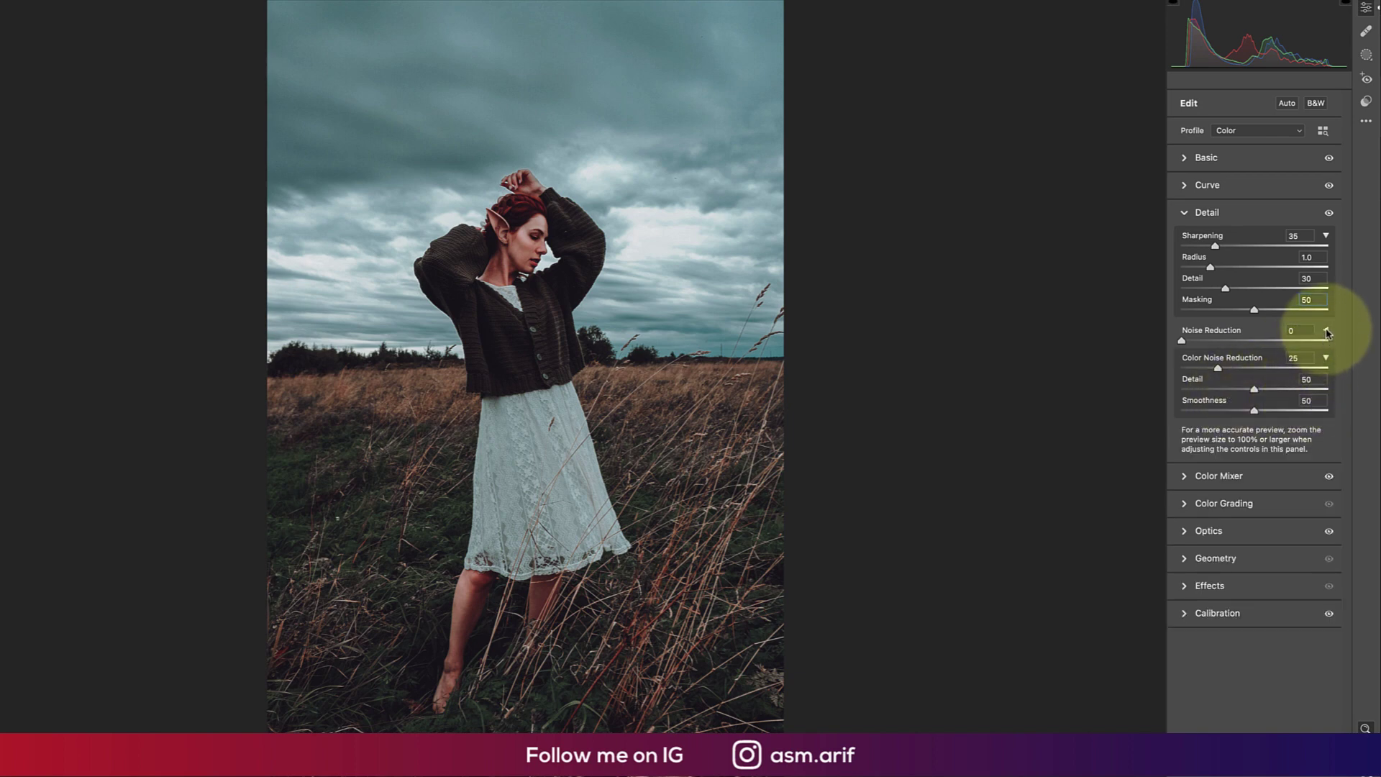
left_click(1200, 214)
left_click(1194, 240)
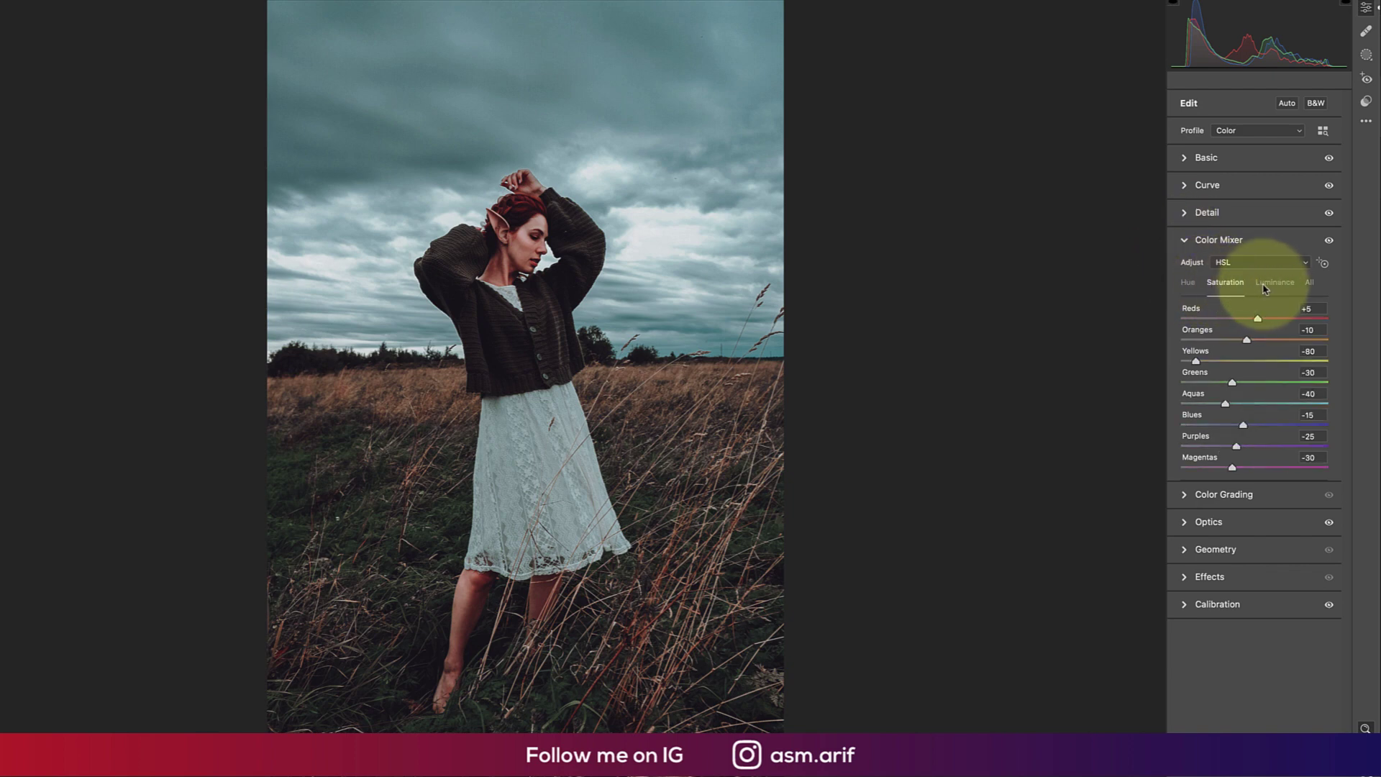
Compare the HSL Hue, Saturation and Luminance tabs, then check the Reds, Yellows (-93), Blues and Purples hue values.
left_click(1188, 284)
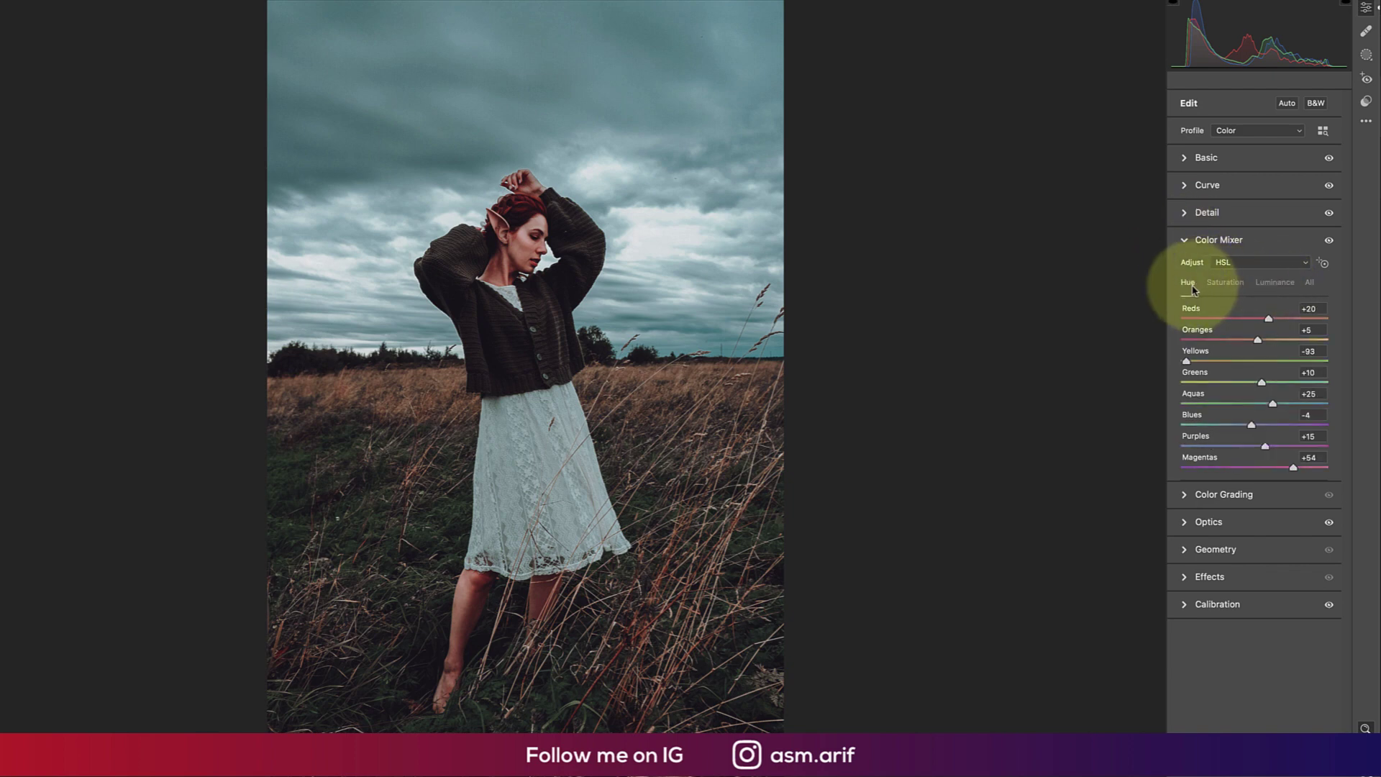
left_click(1225, 283)
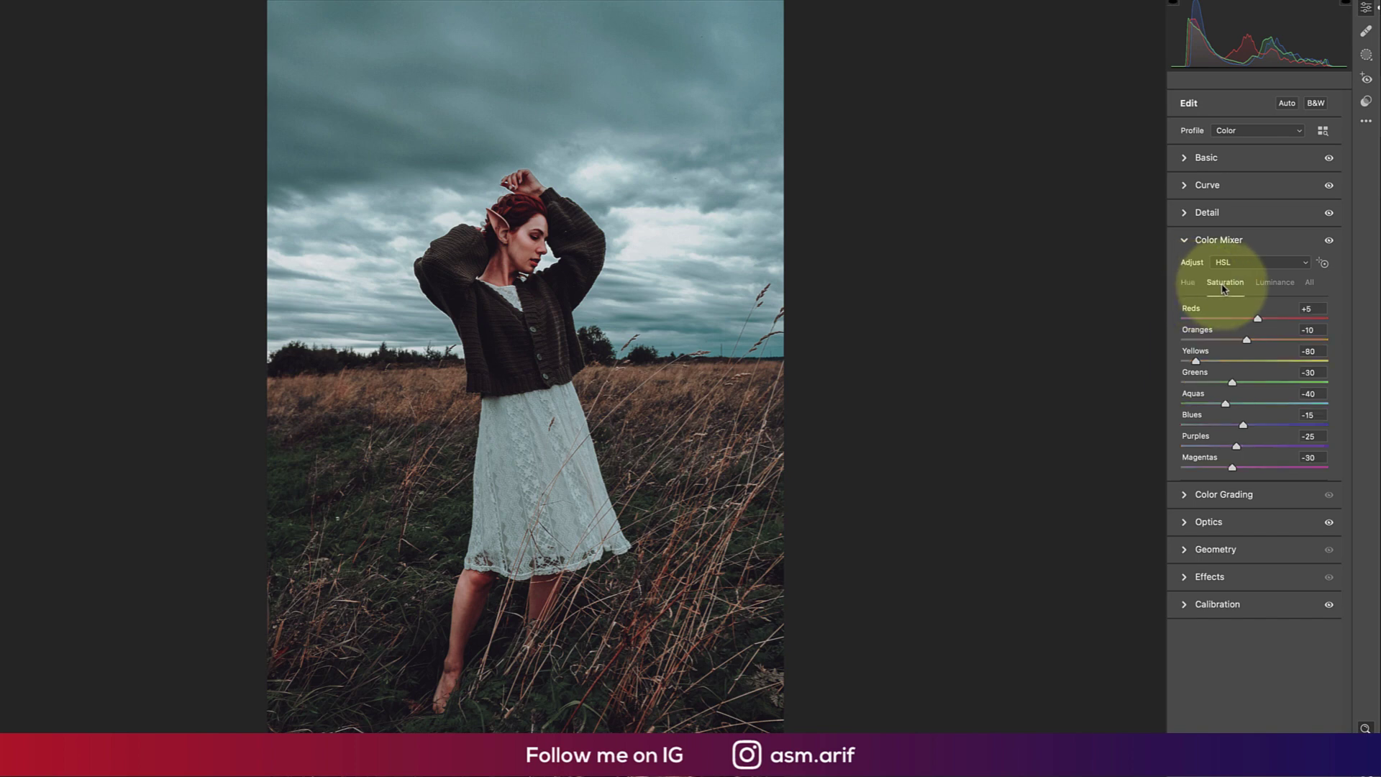
left_click(1270, 291)
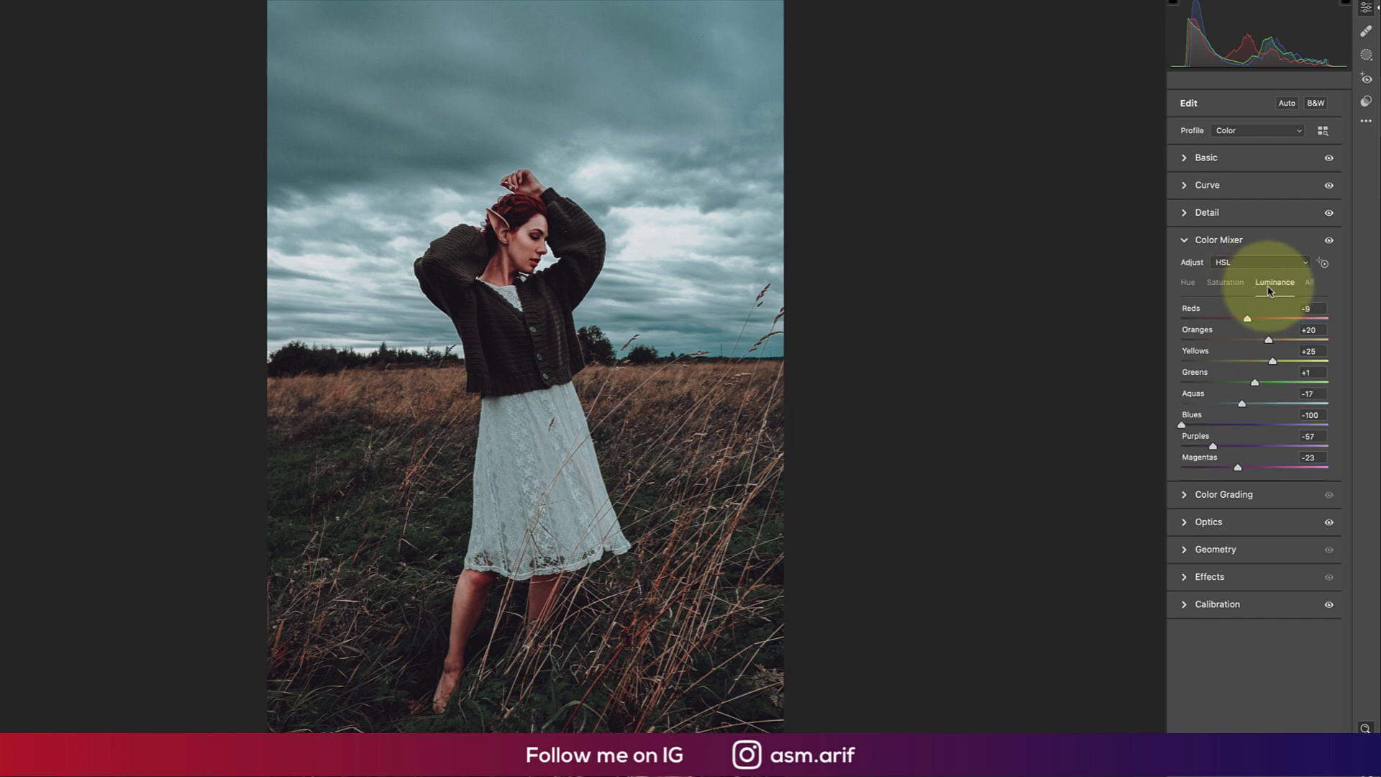
left_click(1189, 284)
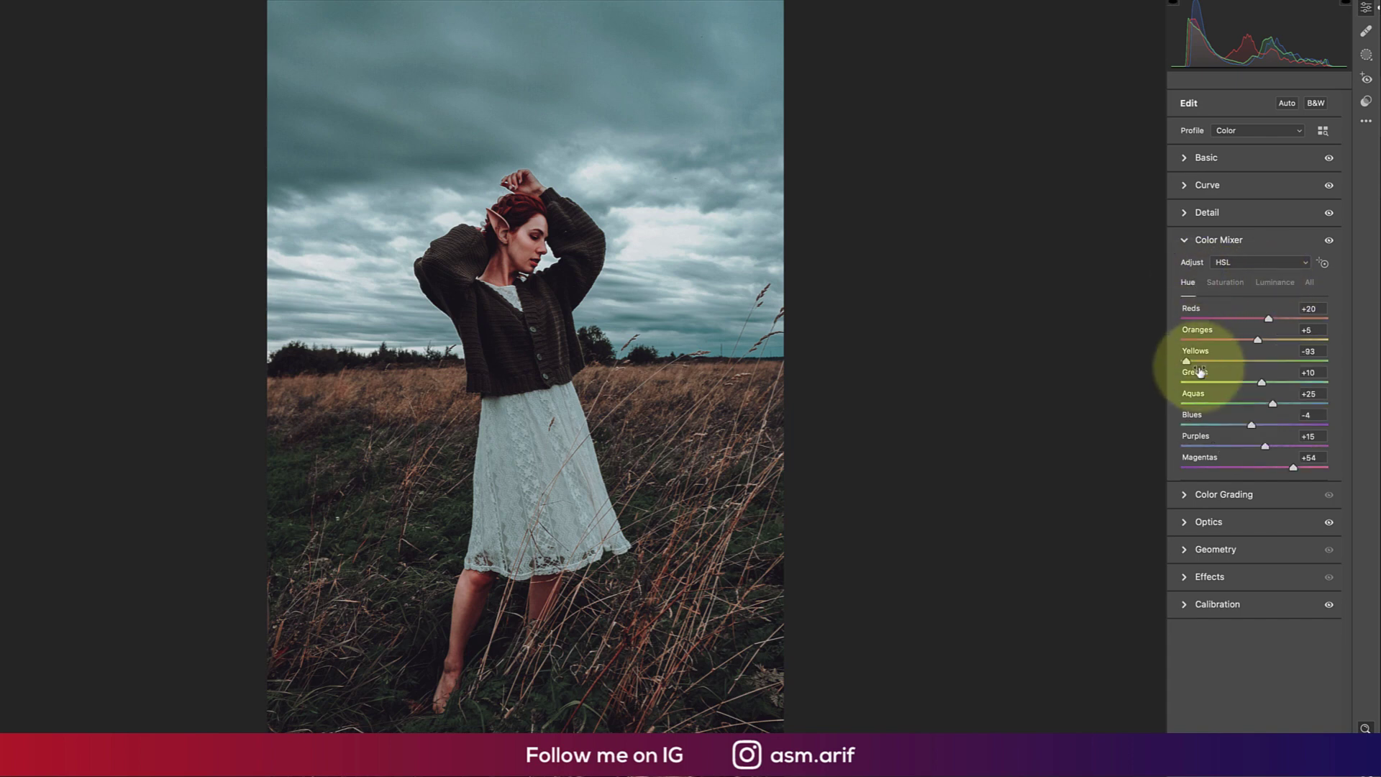
left_click(1316, 311)
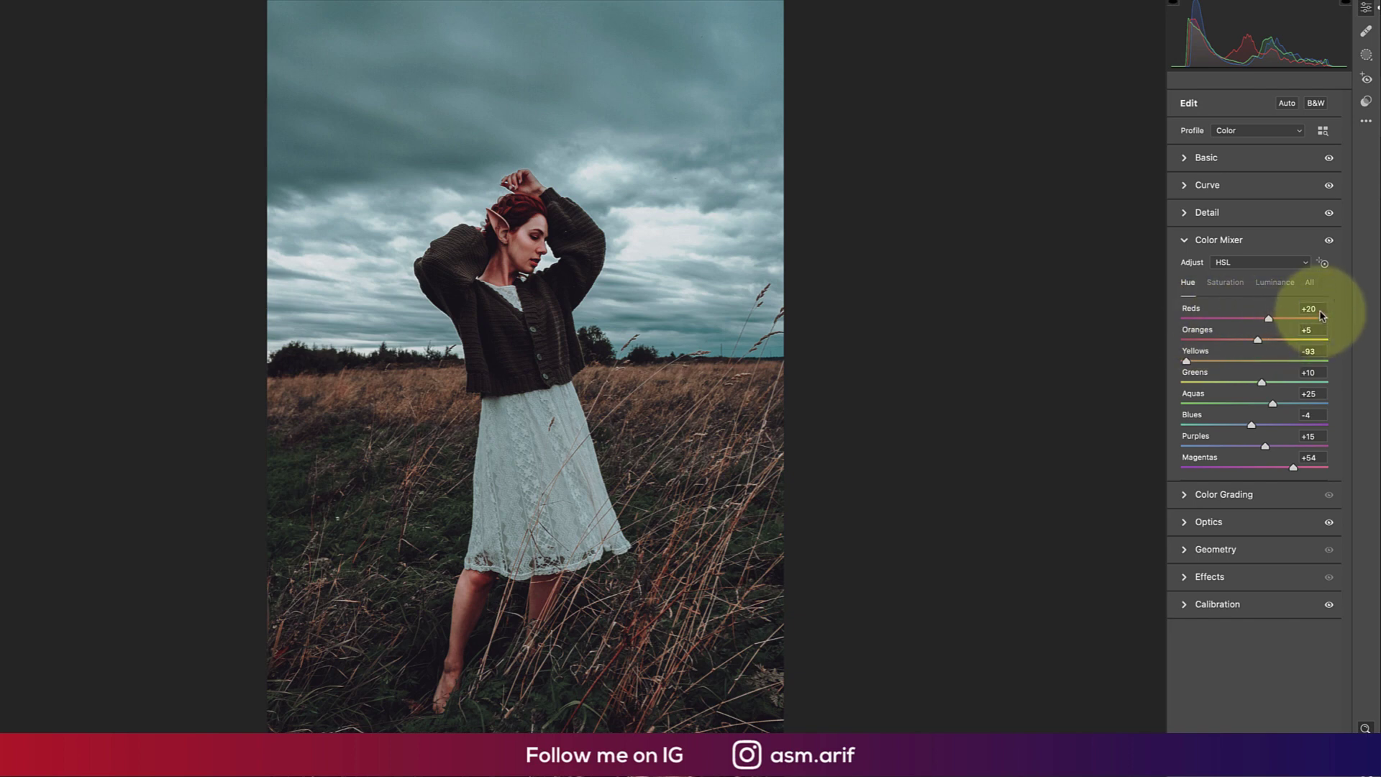
left_click(1318, 352)
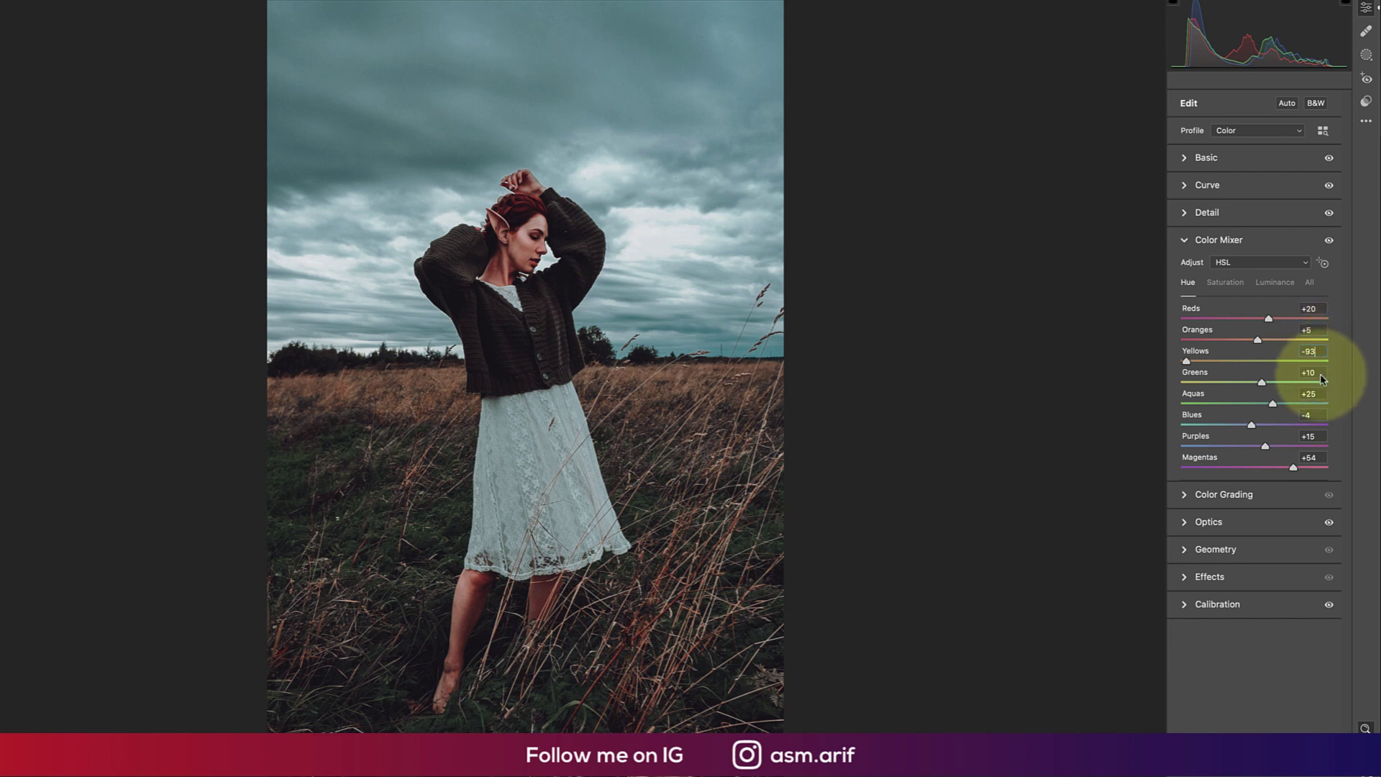
left_click(1319, 416)
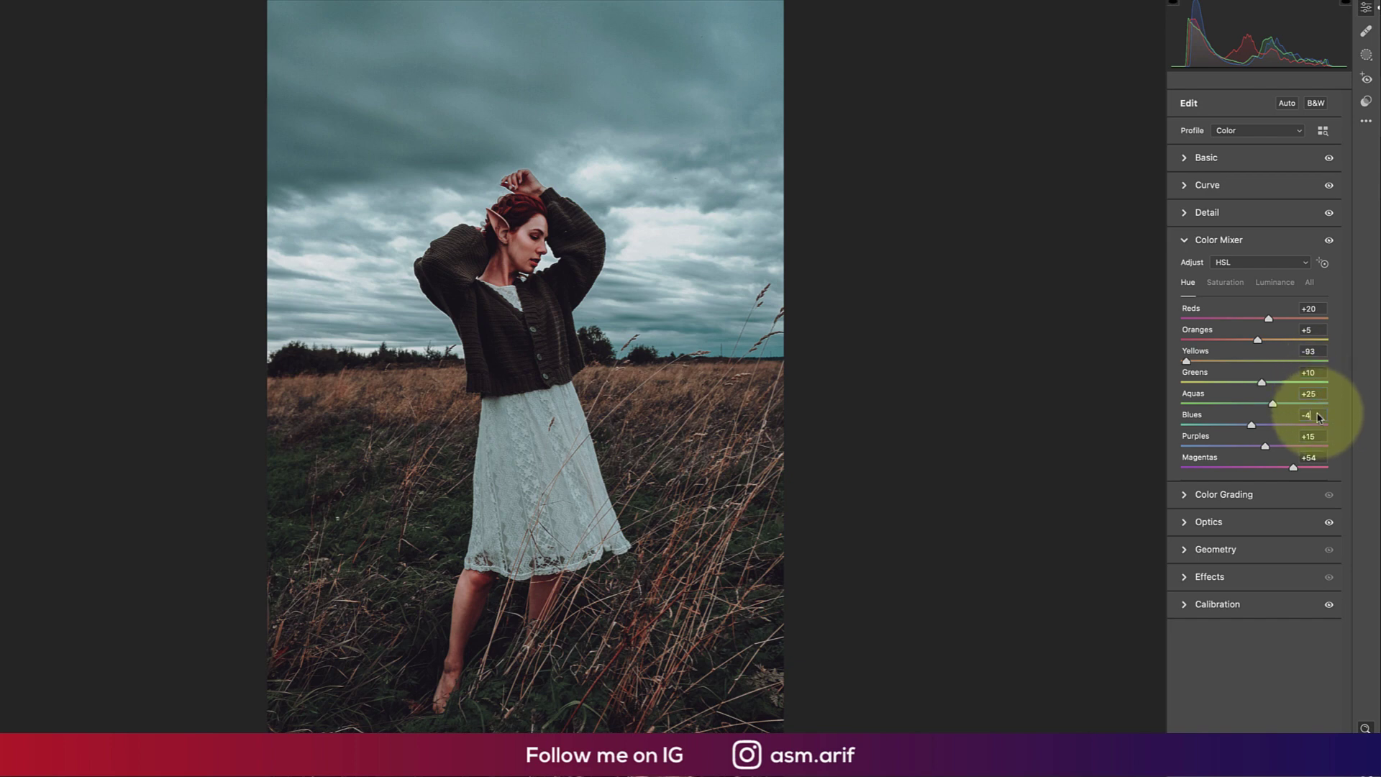
left_click(1322, 438)
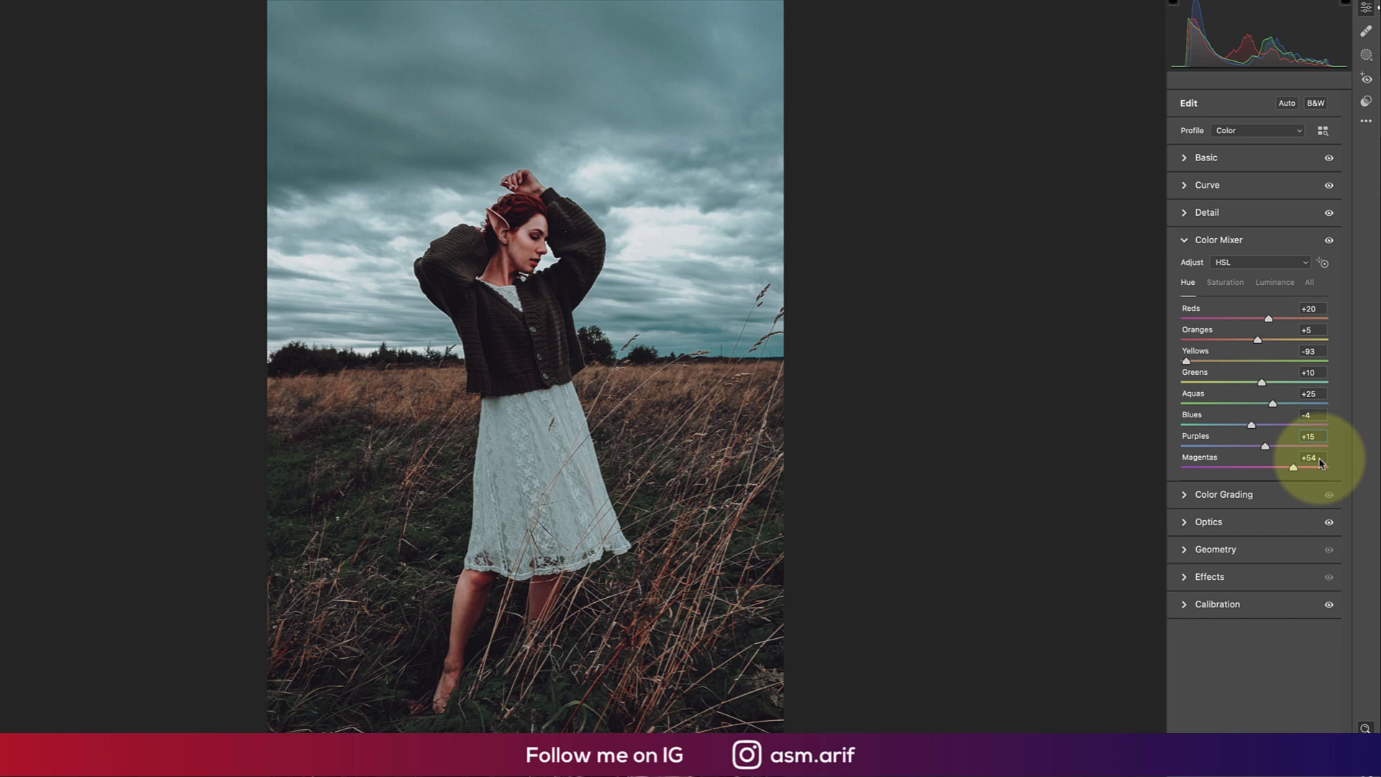
Check the Oranges, Yellows (-80) and Greens saturation, and leave Reds luminance at -9.
left_click(1225, 282)
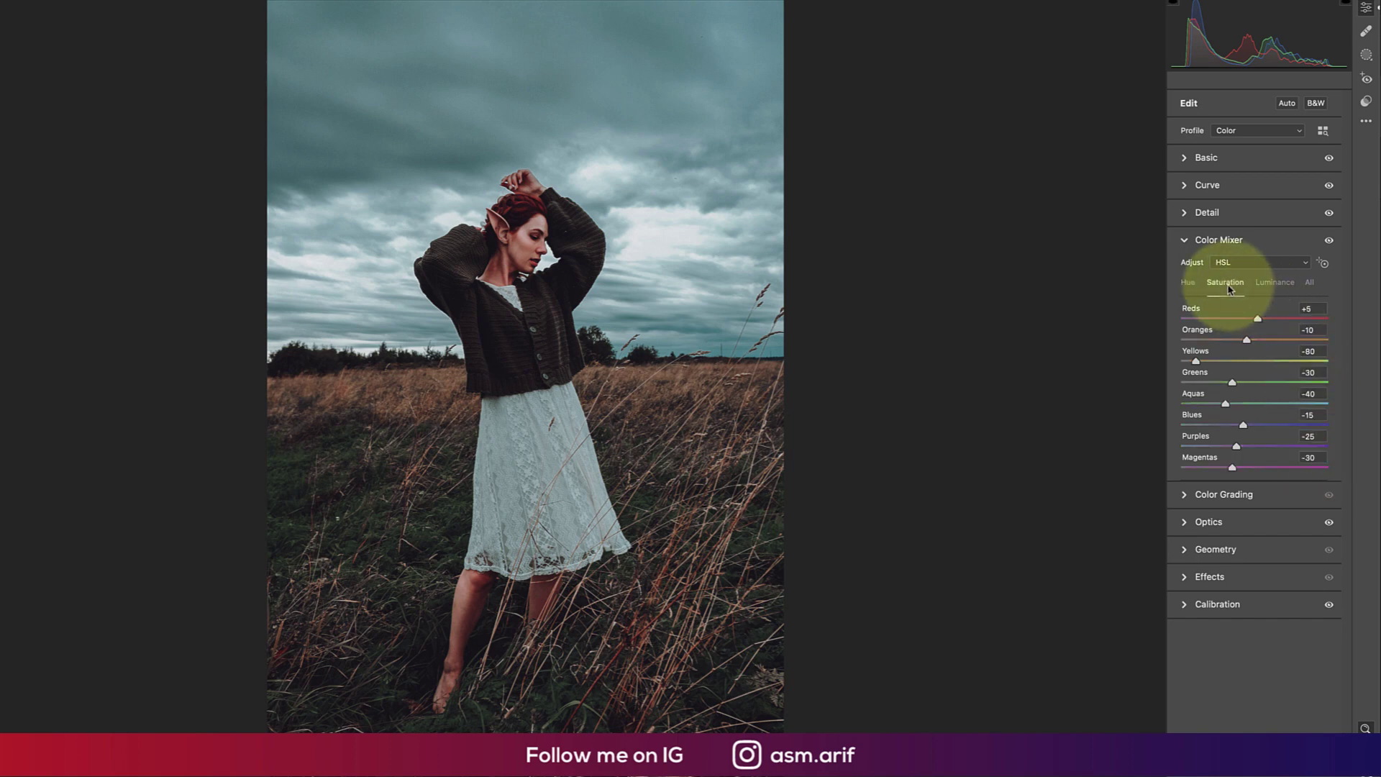
left_click(1309, 330)
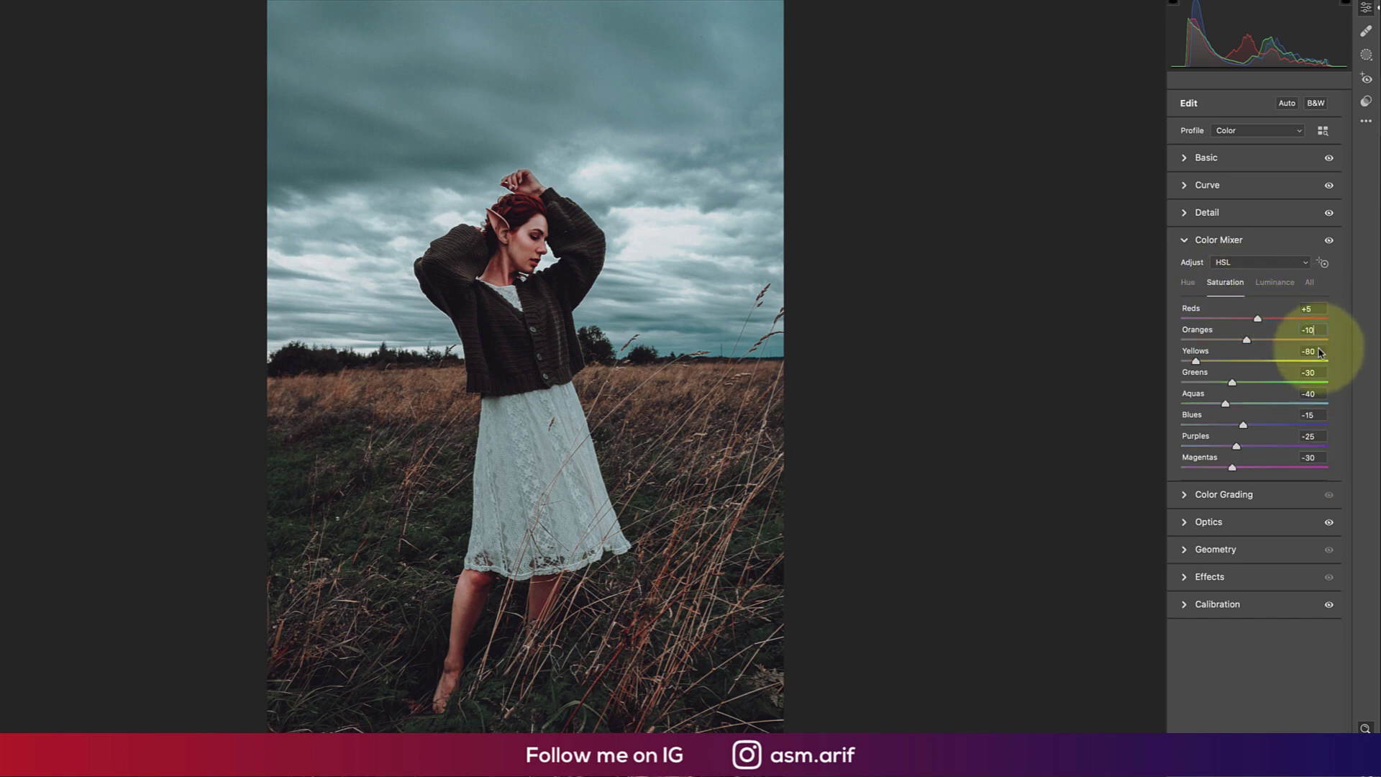
left_click(1320, 354)
left_click(1314, 373)
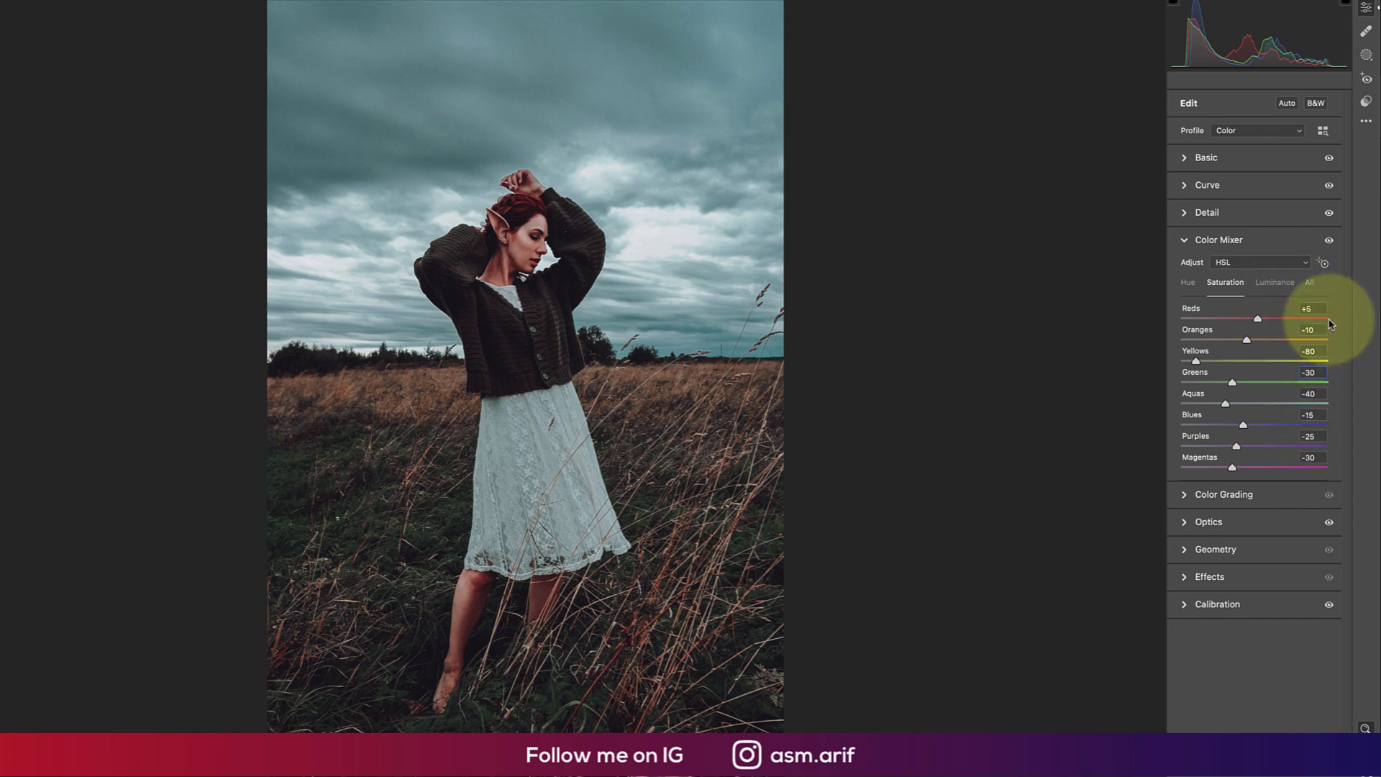
left_click(1271, 284)
left_click(1305, 308)
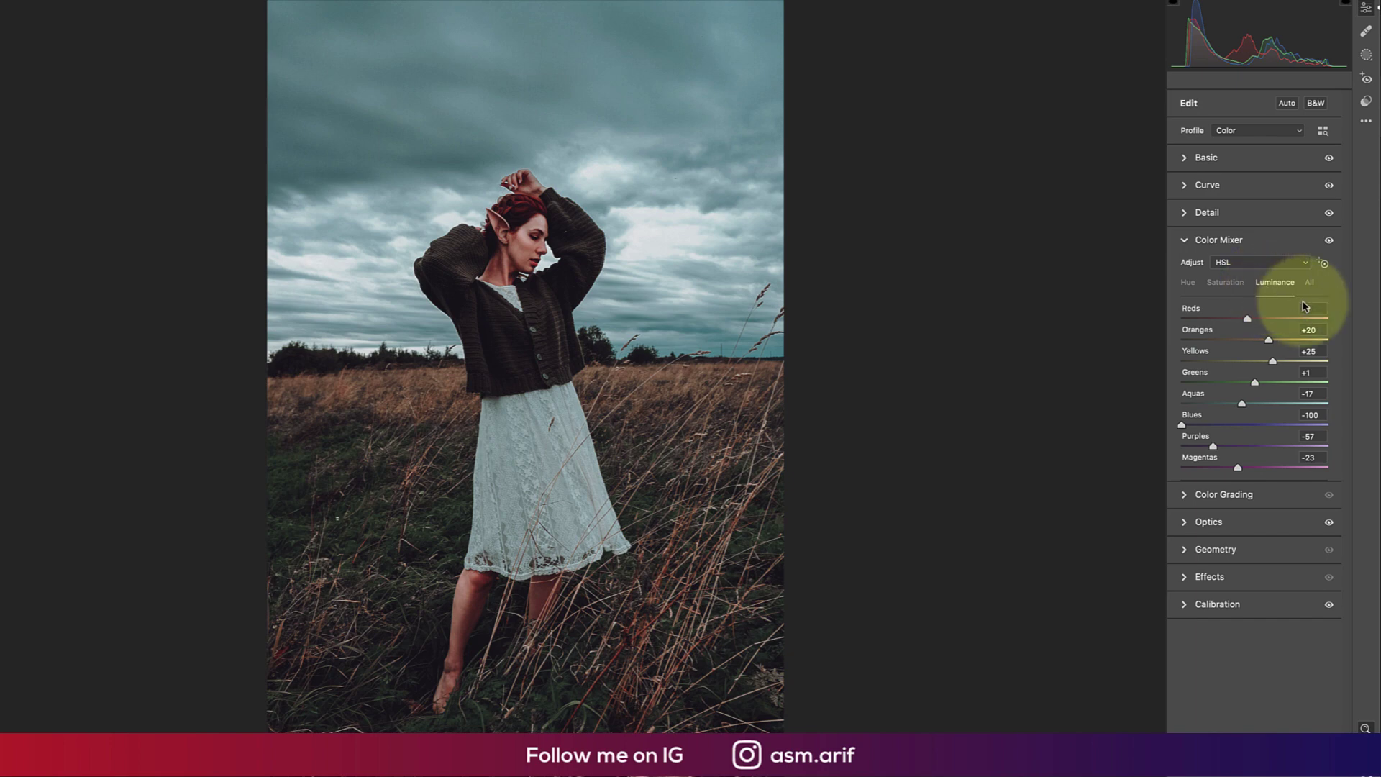
left_click(1196, 315)
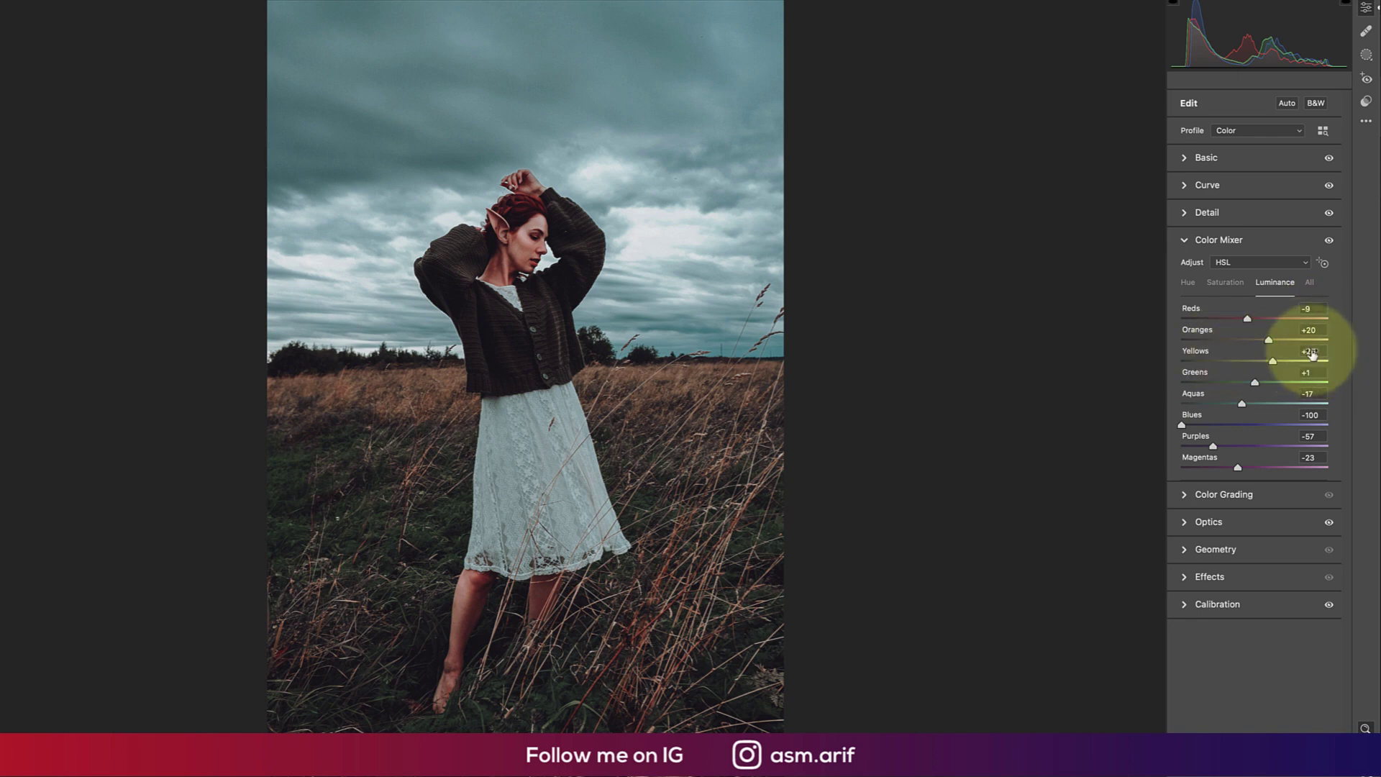
Look at the Color Grading panel and fold Color Mixer away.
left_click(1184, 241)
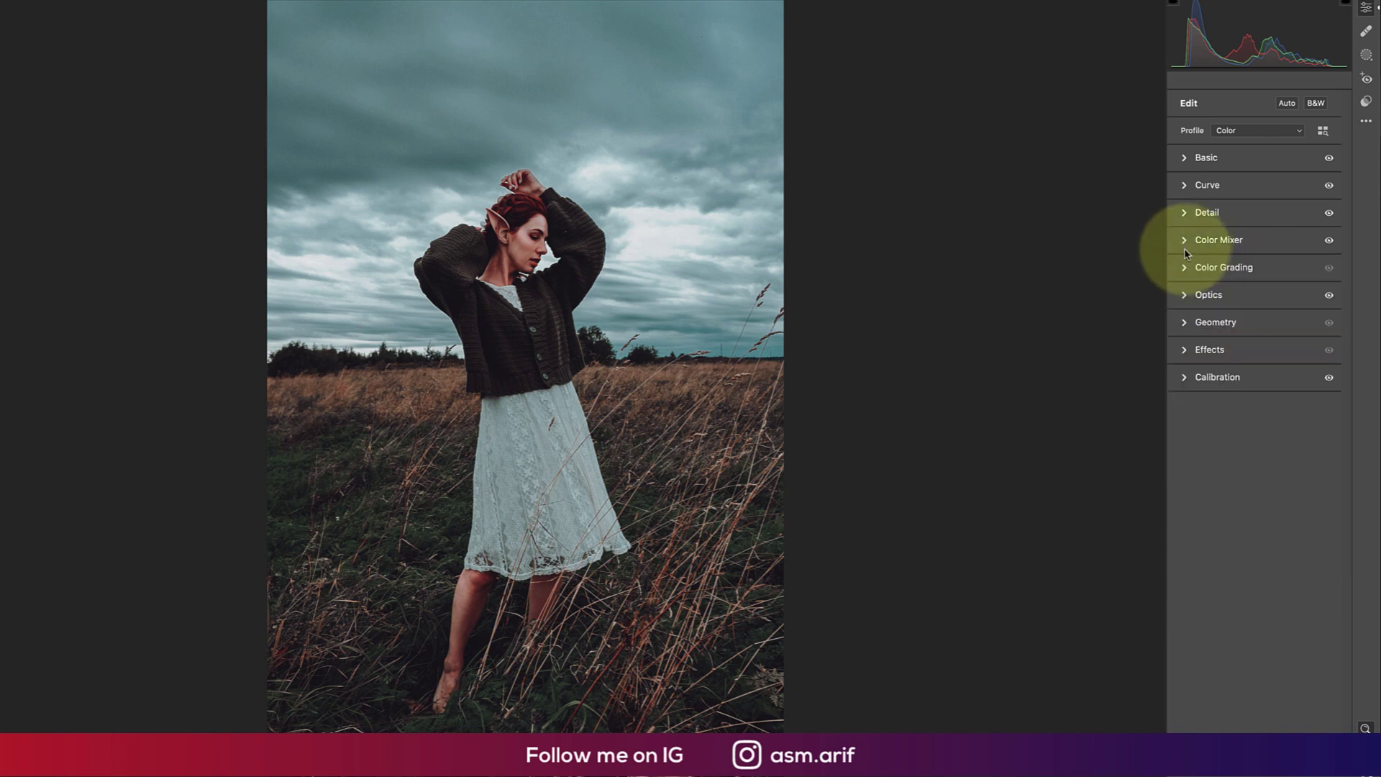
left_click(1183, 268)
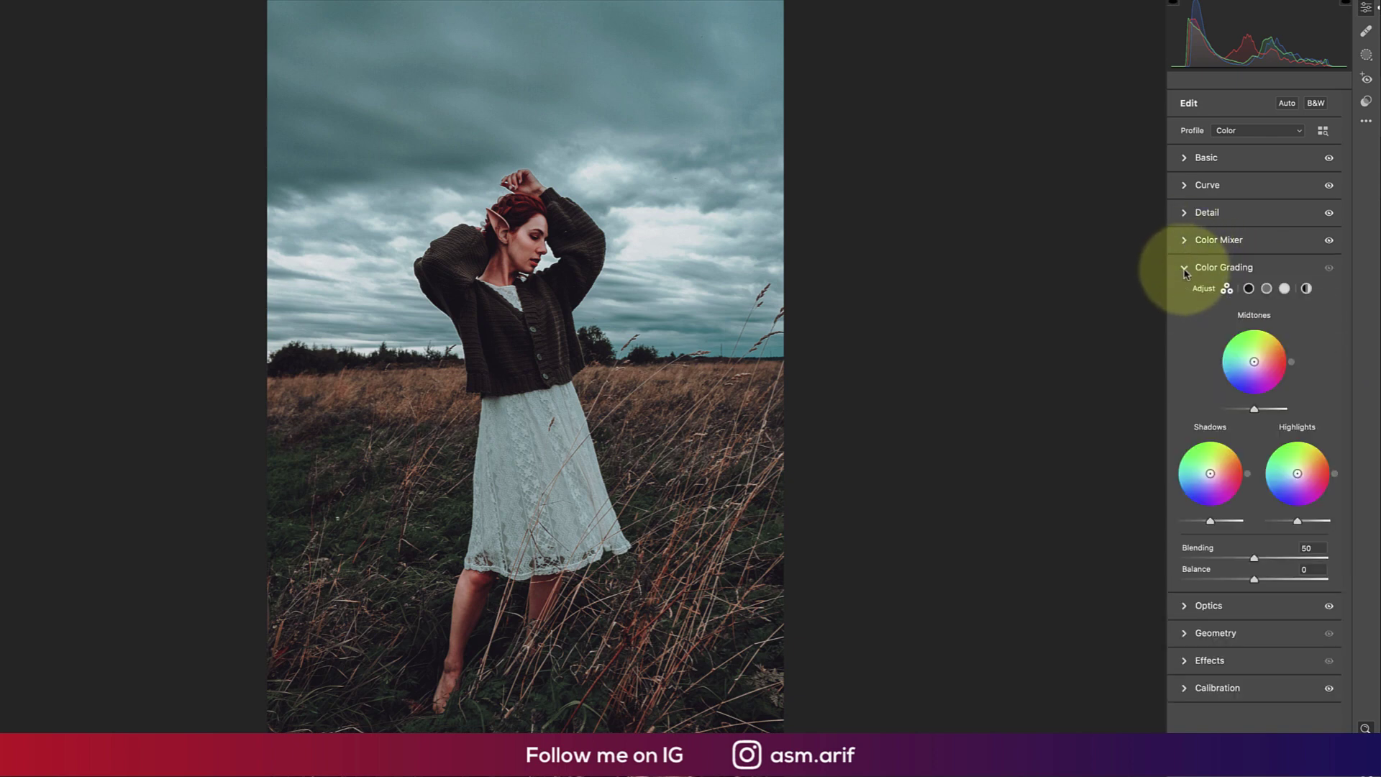
left_click(1184, 269)
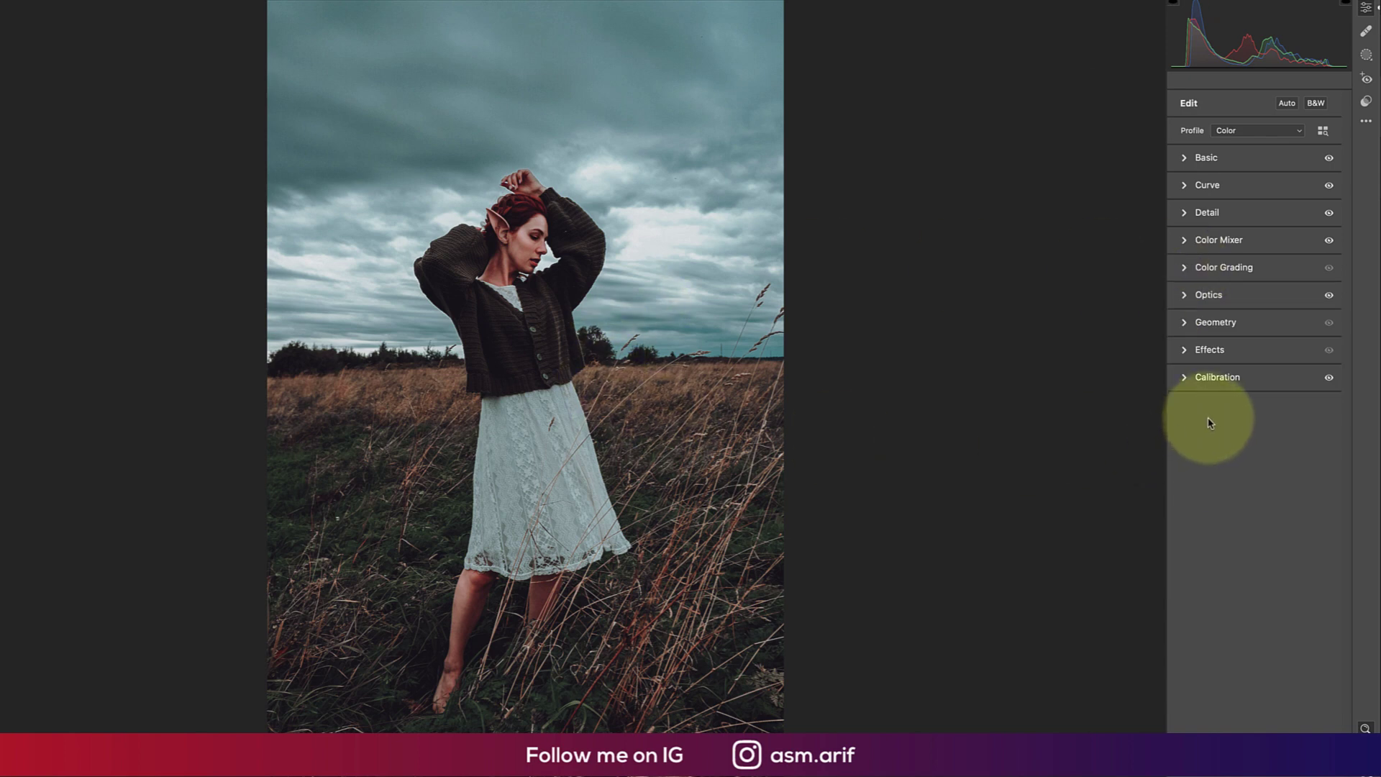
left_click(1186, 243)
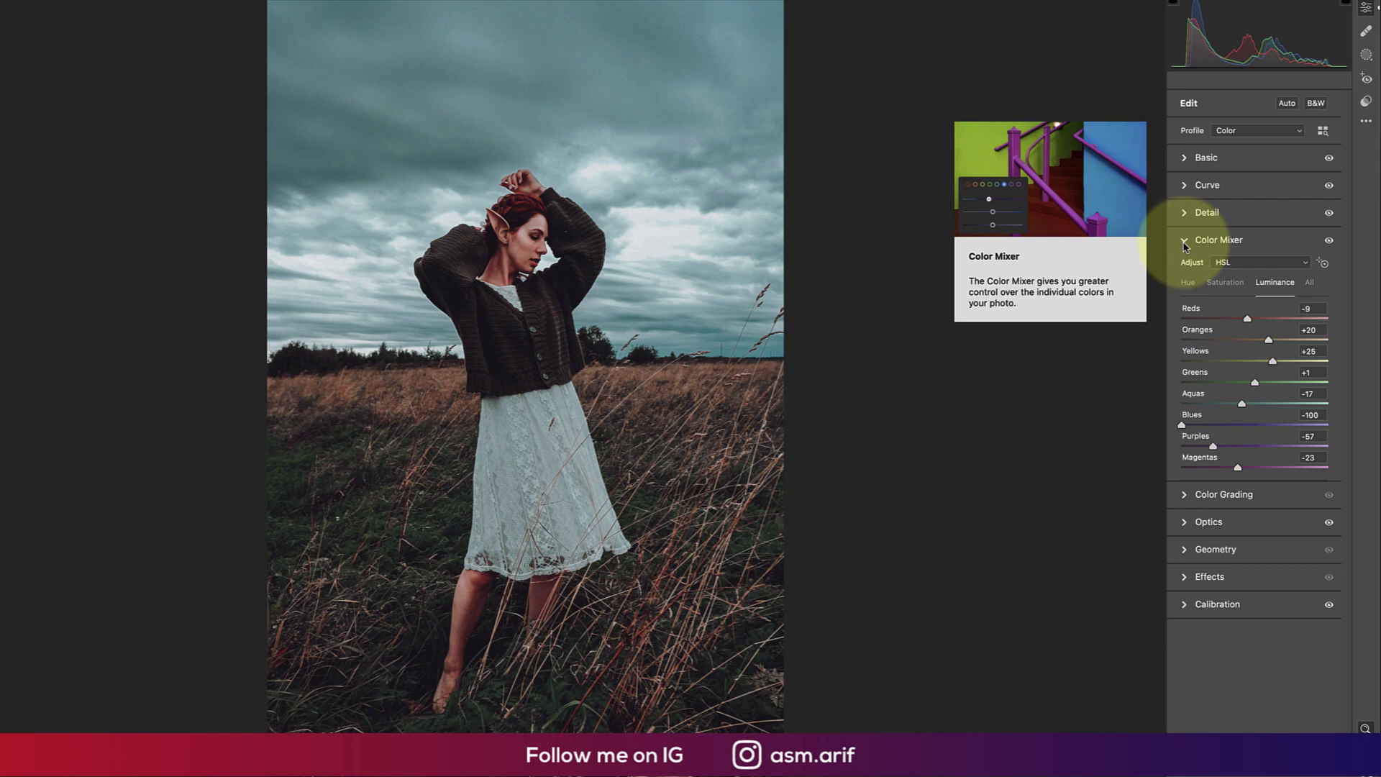
left_click(1184, 241)
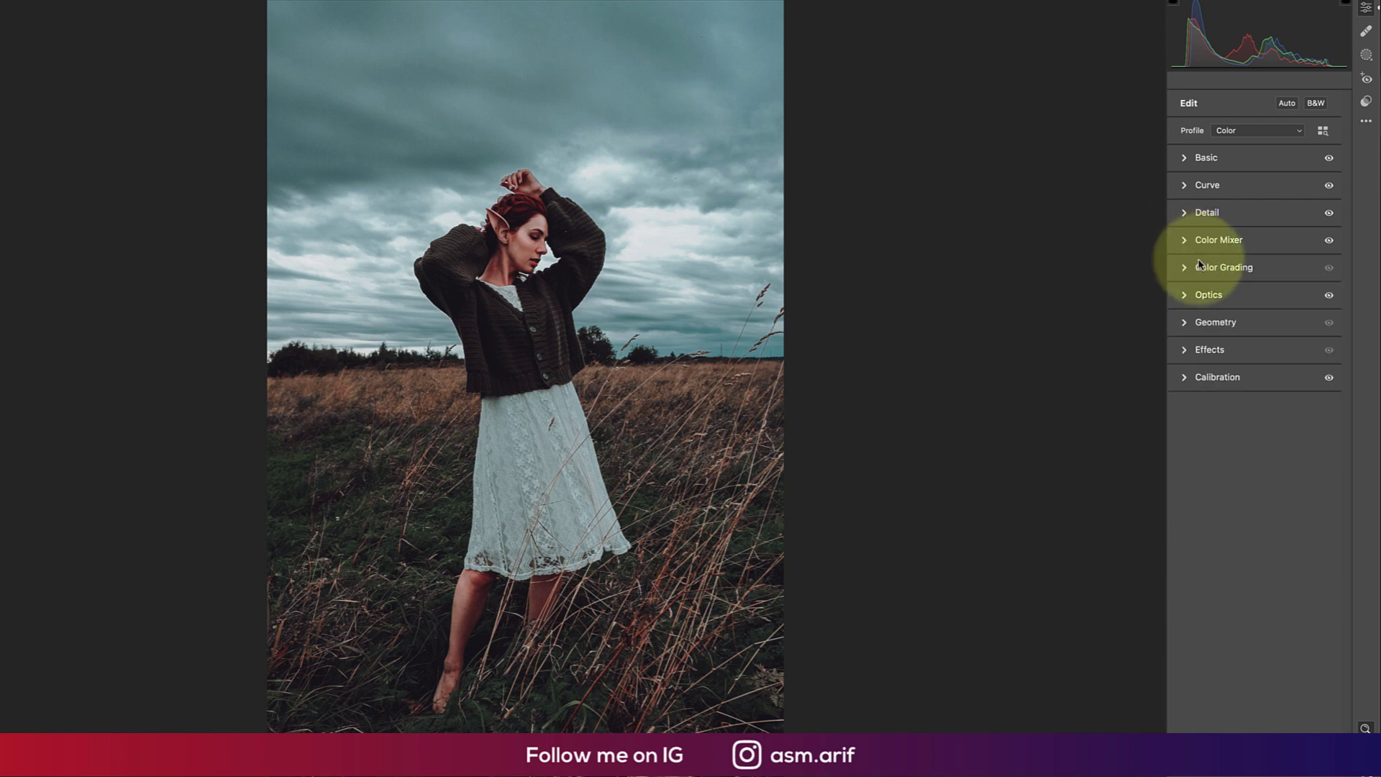
In Calibration, set Red Hue +15, Green Hue +100 / Saturation -25, Blue Hue -50.
left_click(1184, 377)
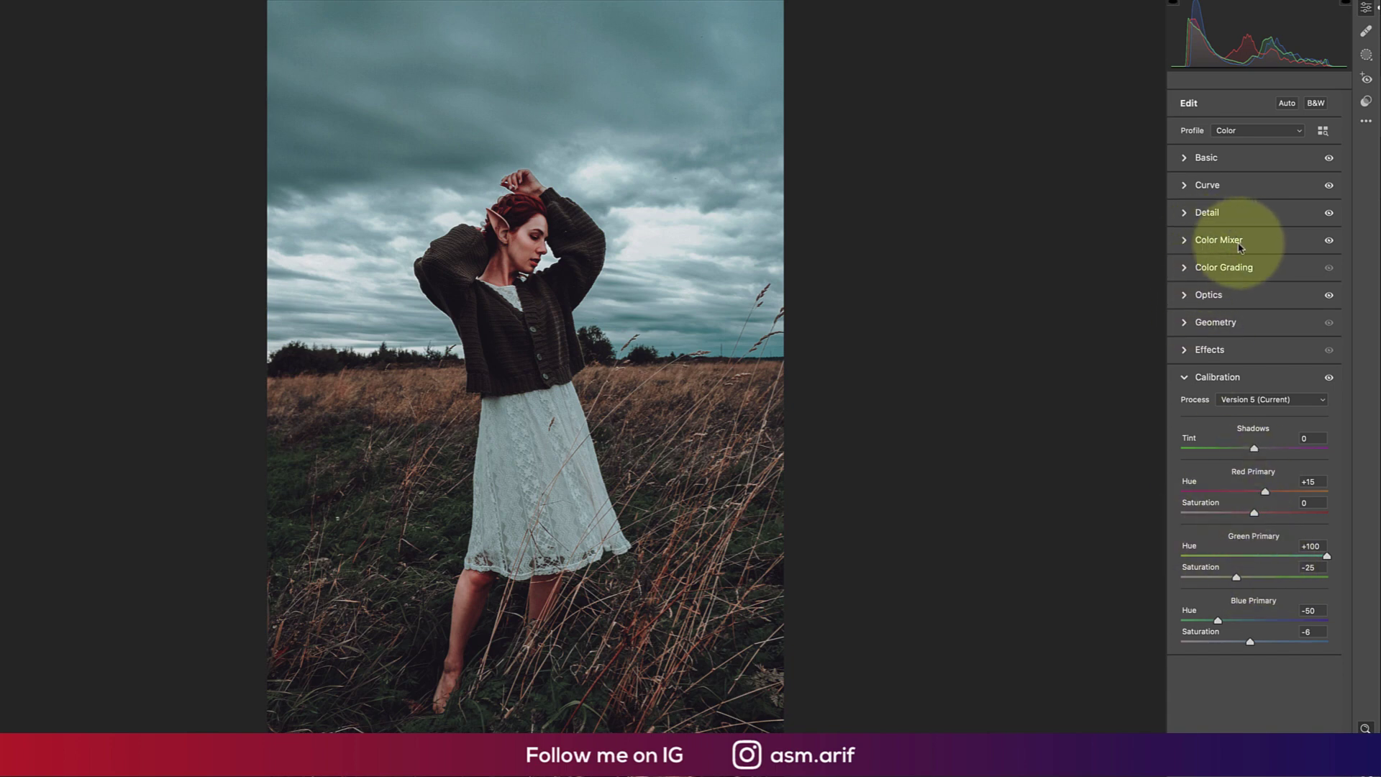
mouse_move(1240, 249)
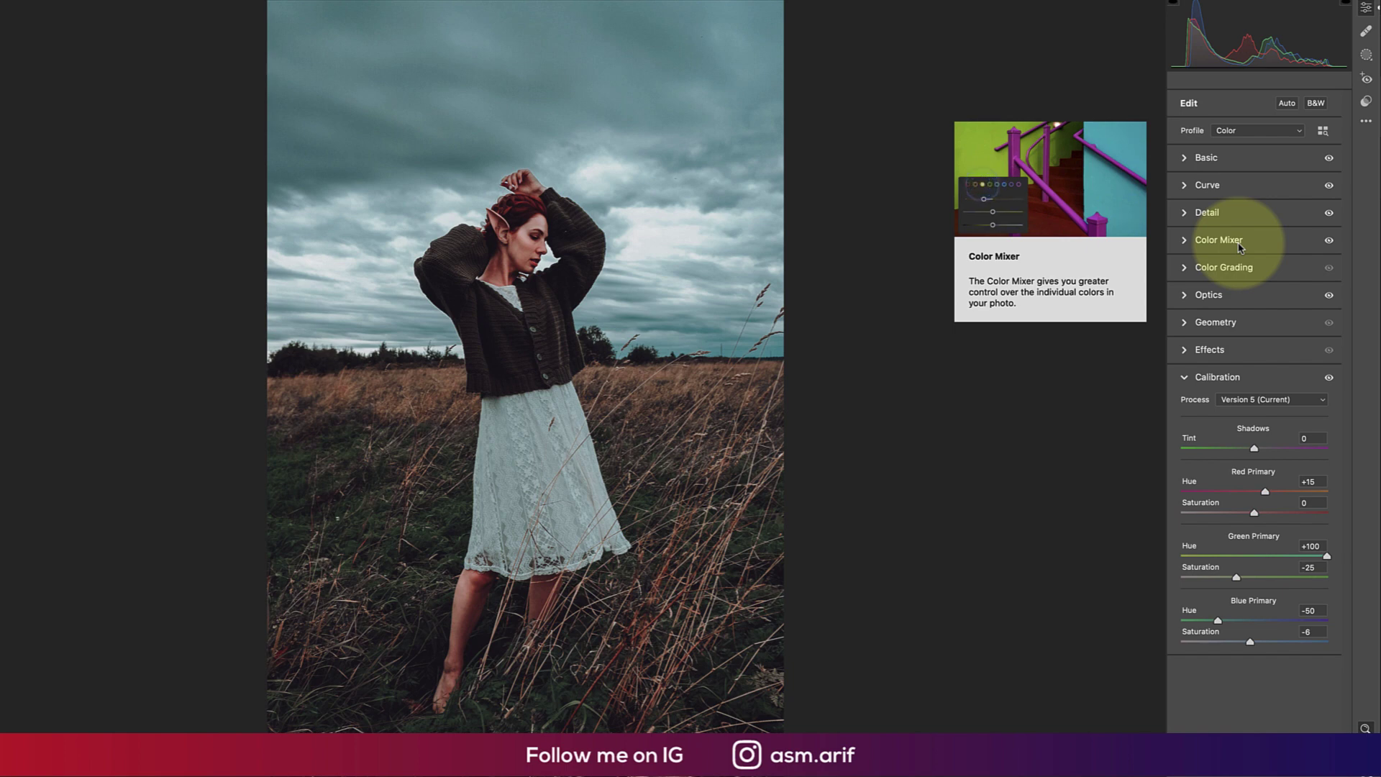
left_click(1319, 482)
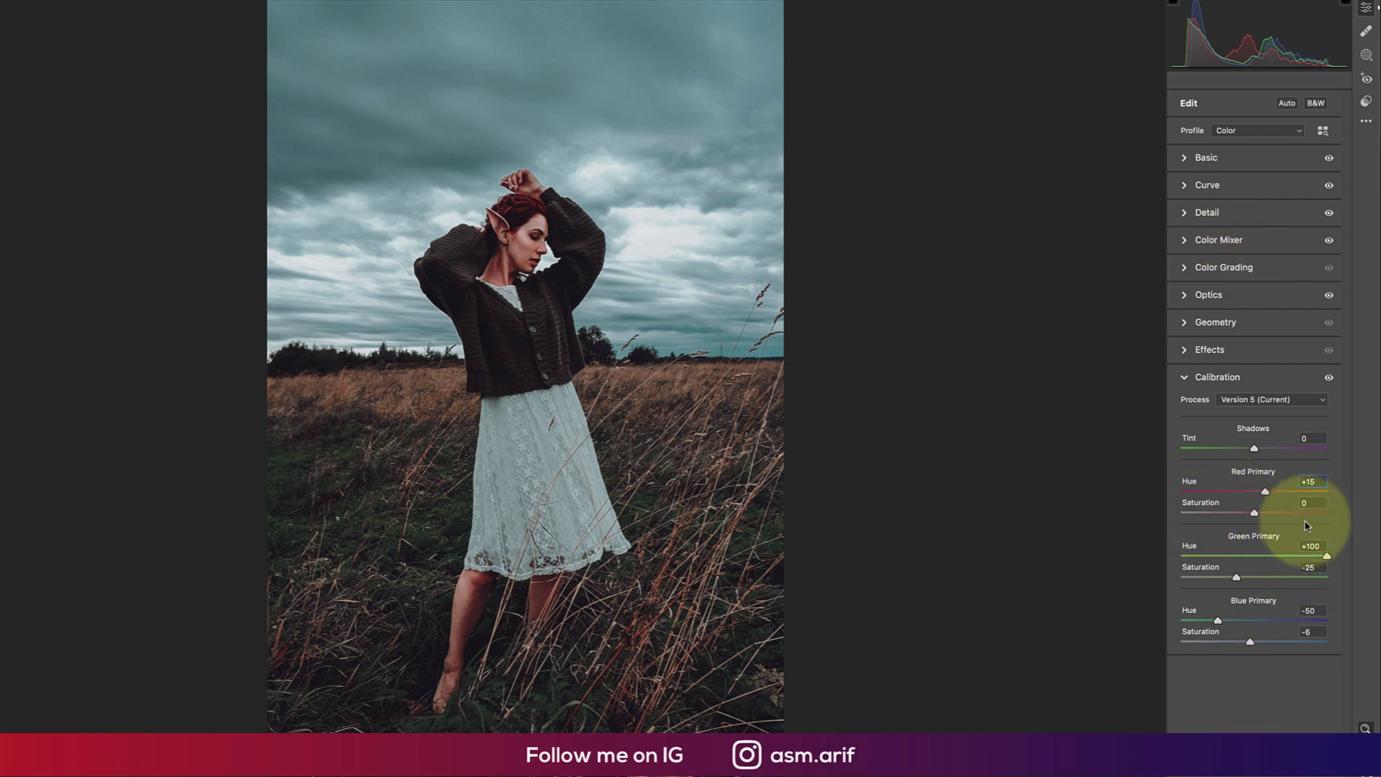
Set Blue Primary Saturation -6, apply the grade, and compare the edit layer on and off.
left_click(1315, 632)
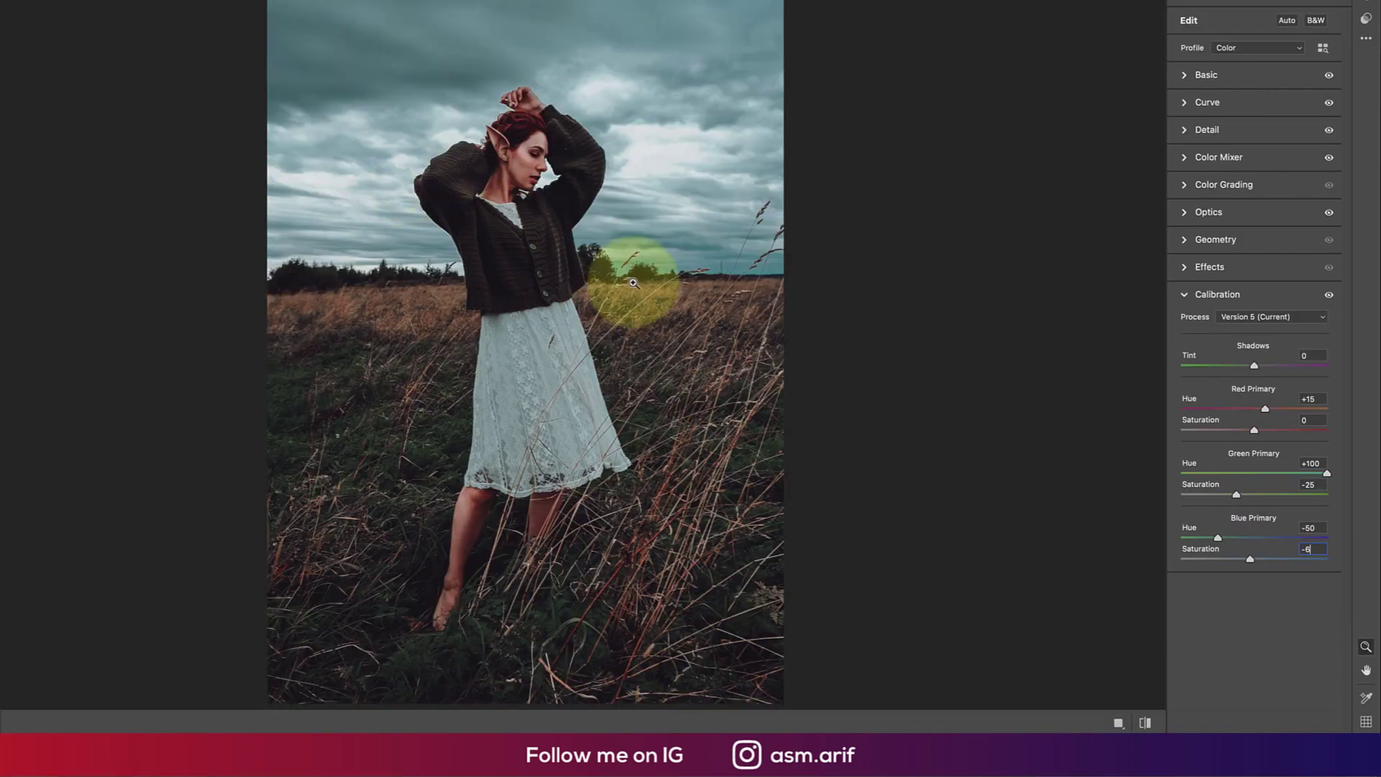
left_click(1332, 741)
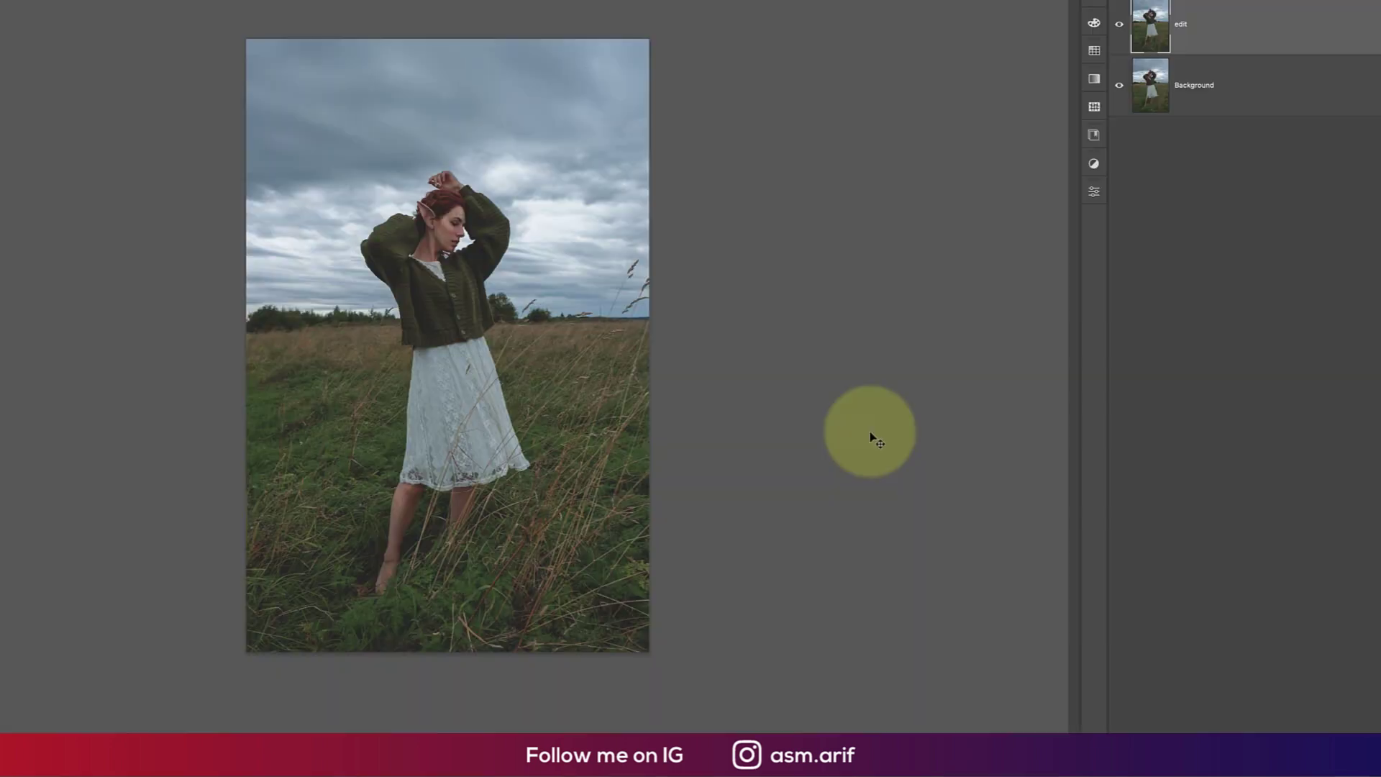
left_click(1038, 138)
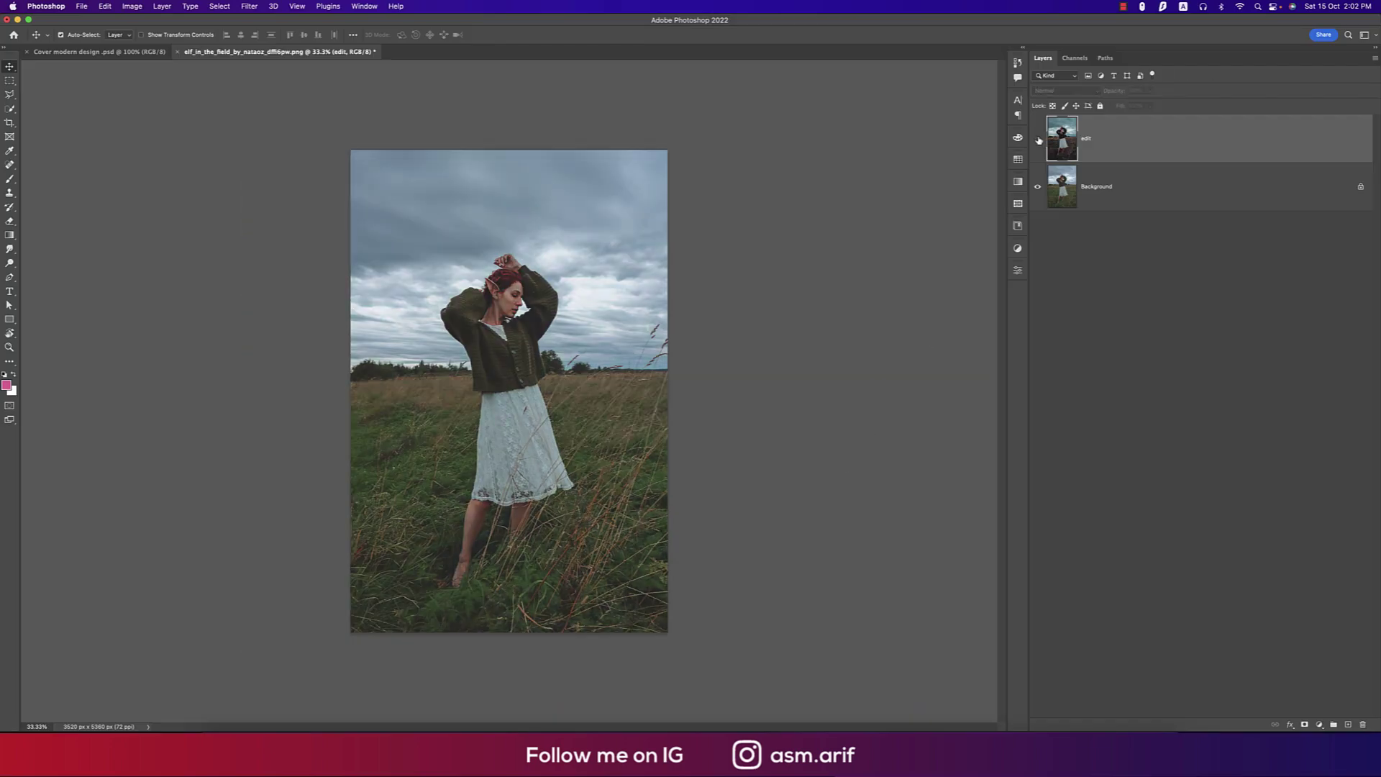
left_click(1038, 139)
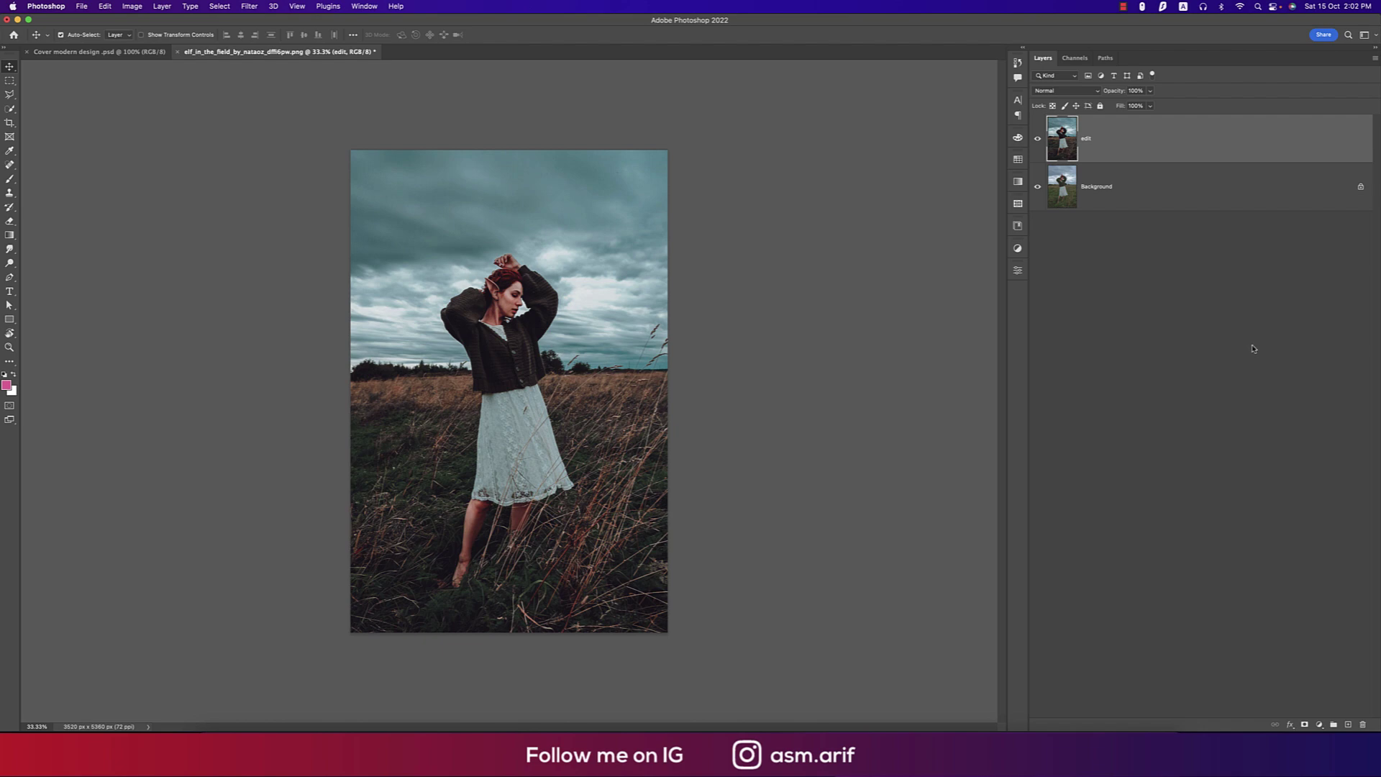
left_click(99, 51)
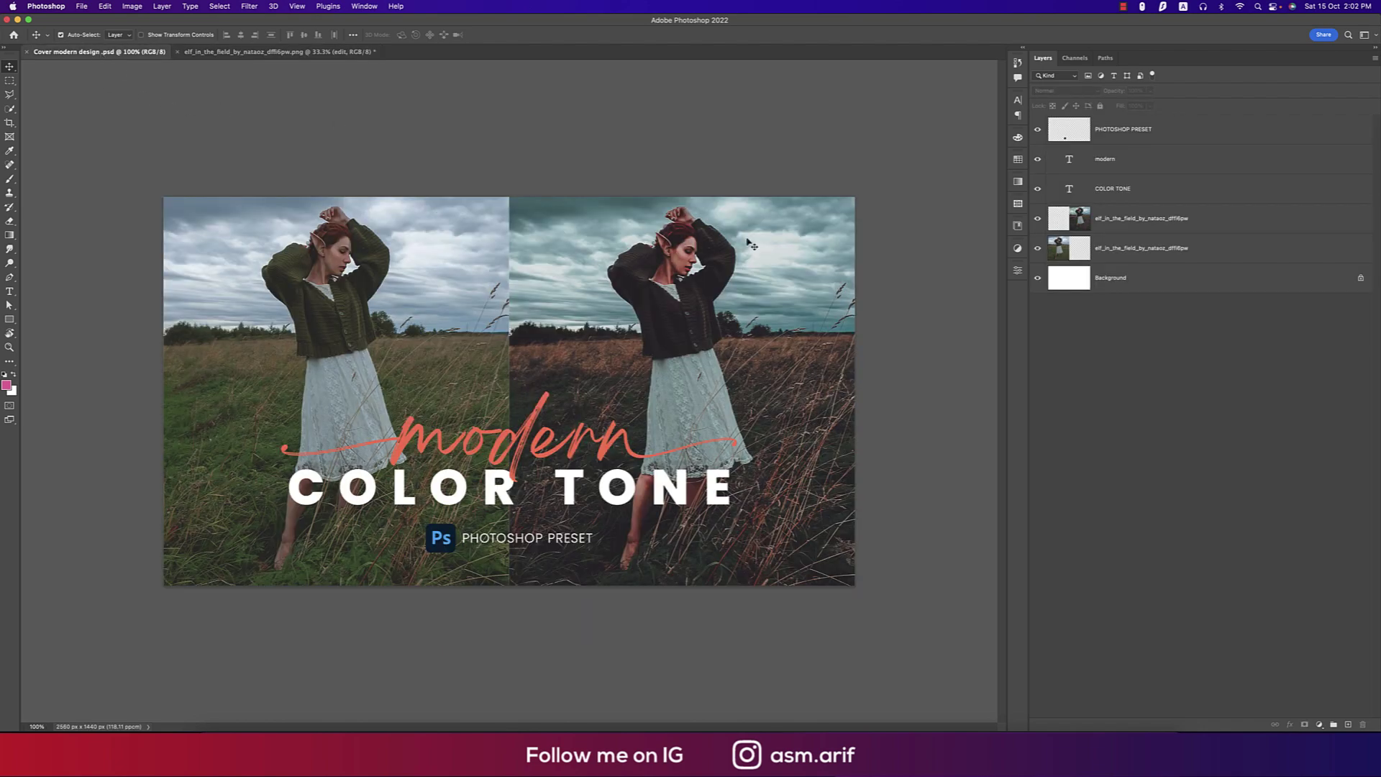
left_click(279, 52)
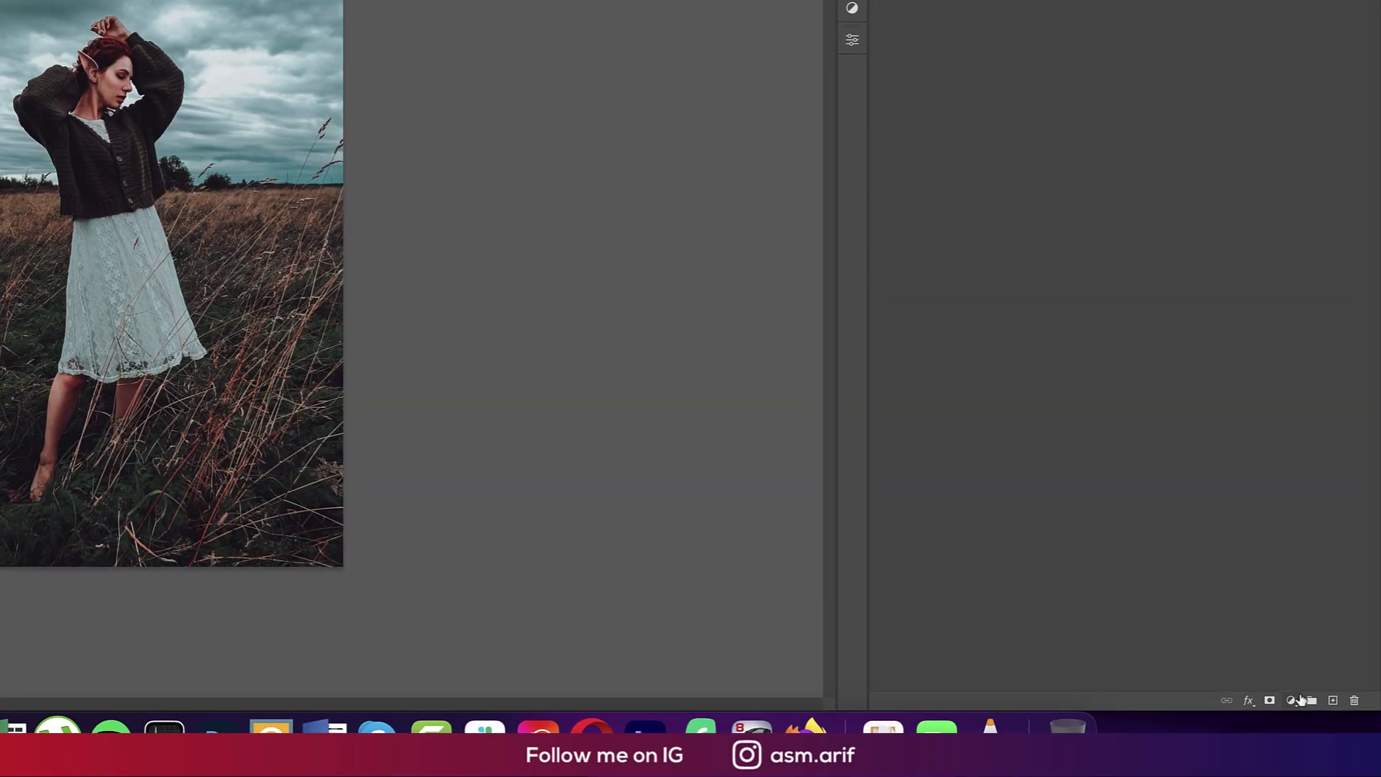
Add a Color Lookup adjustment layer using the Candlelight.CUBE 3D LUT look.
left_click(1319, 725)
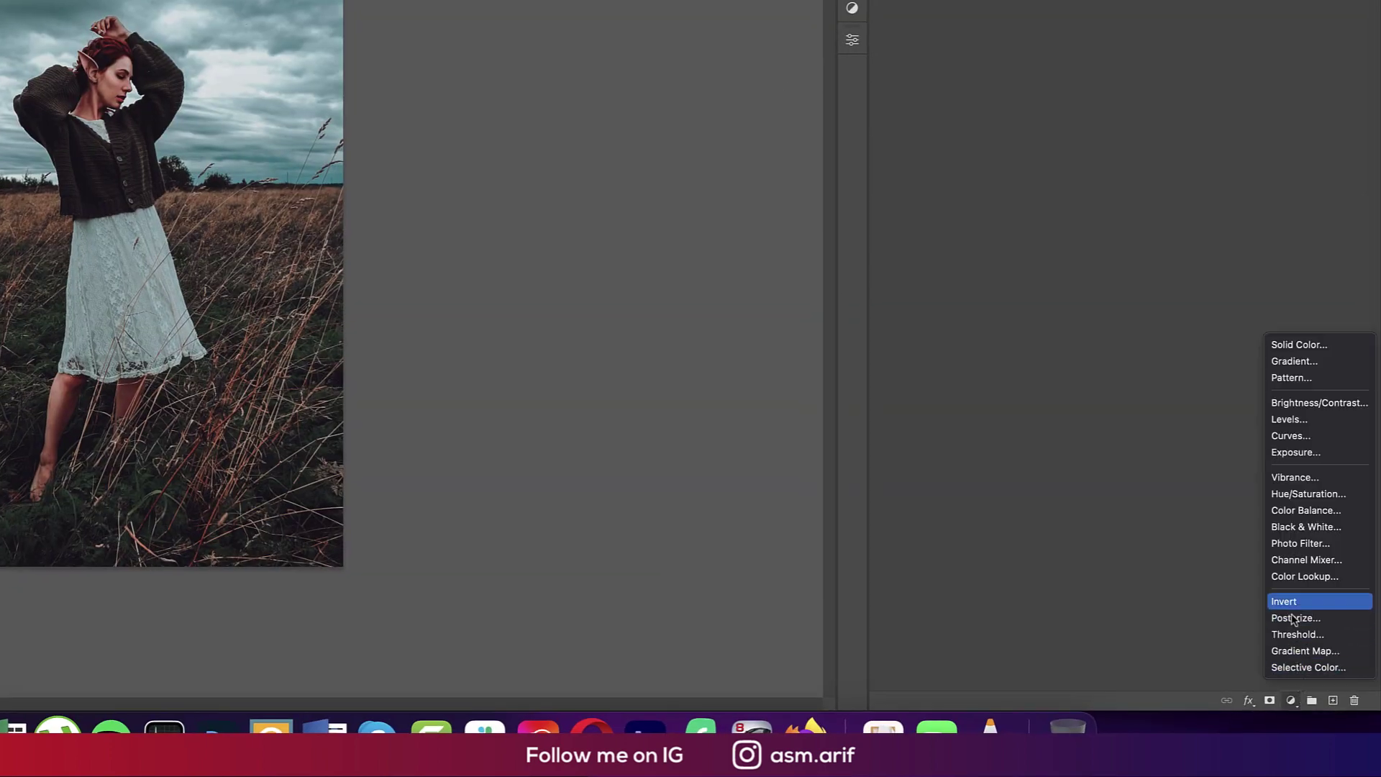
left_click(1305, 576)
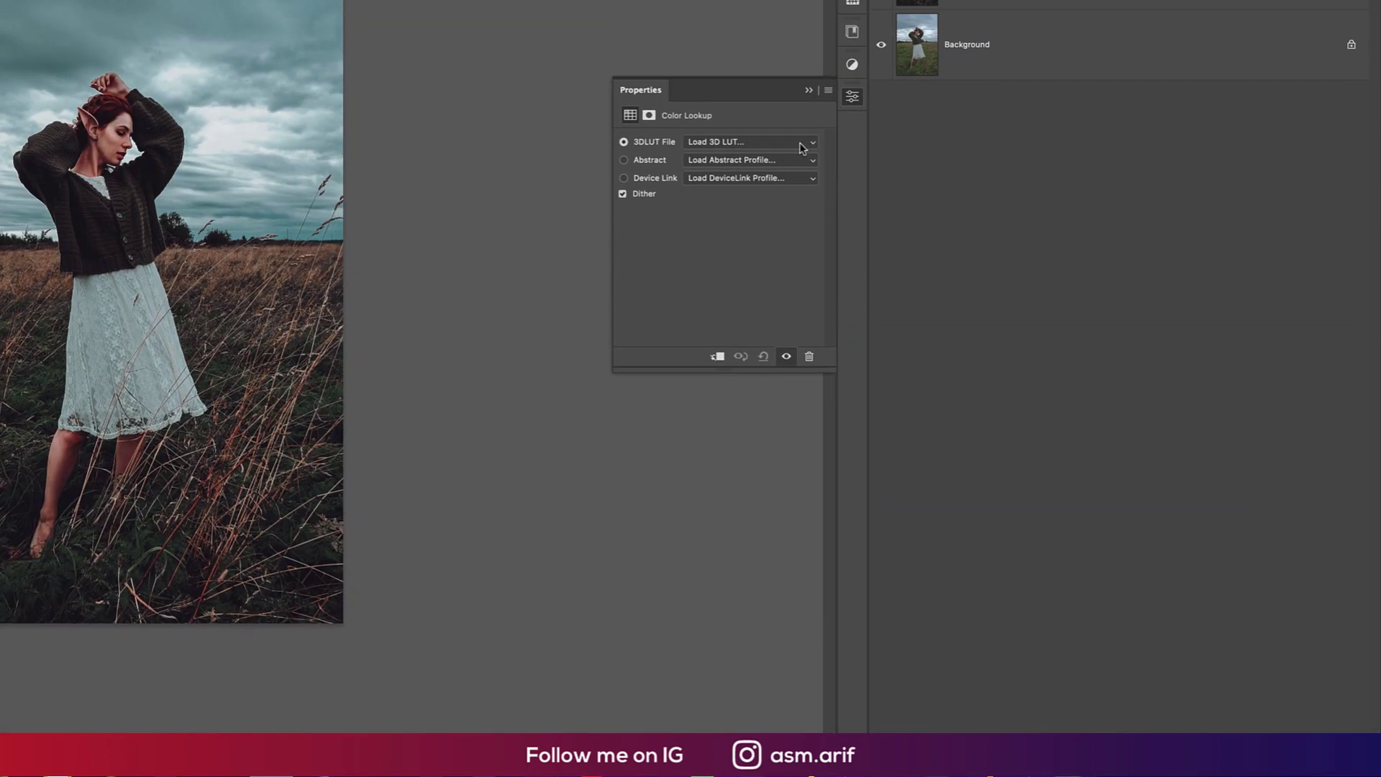
left_click(799, 85)
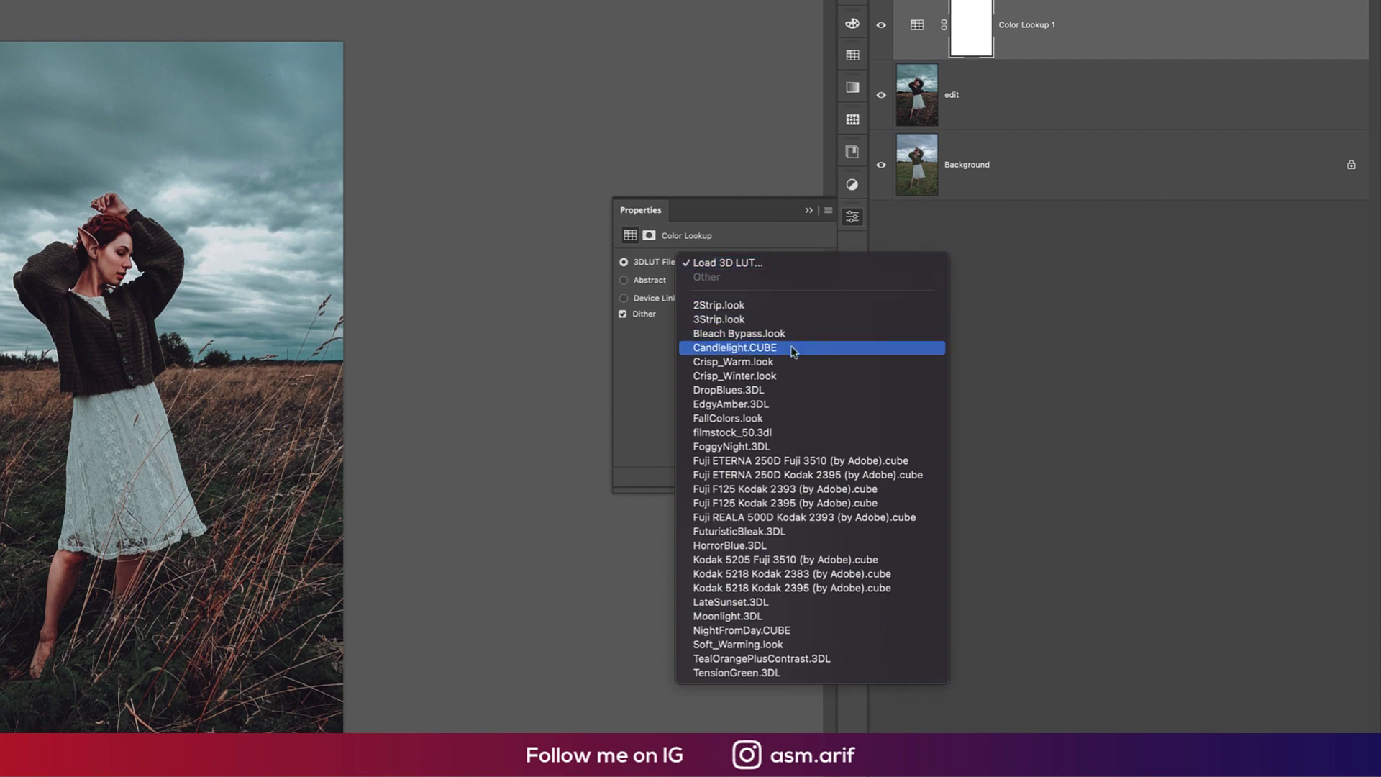
left_click(792, 348)
left_click(820, 214)
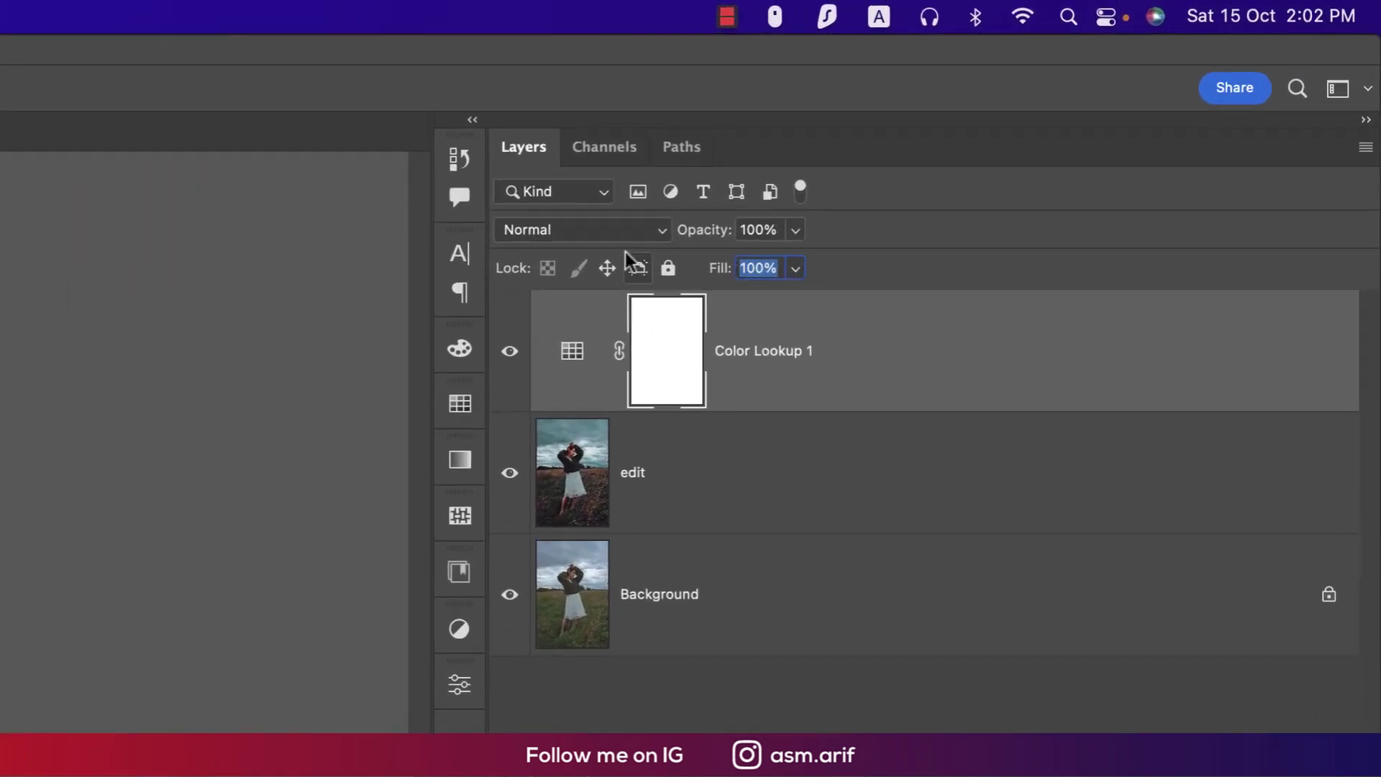
Set the Color Lookup 1 layer to 50% fill and 10% opacity.
type("50")
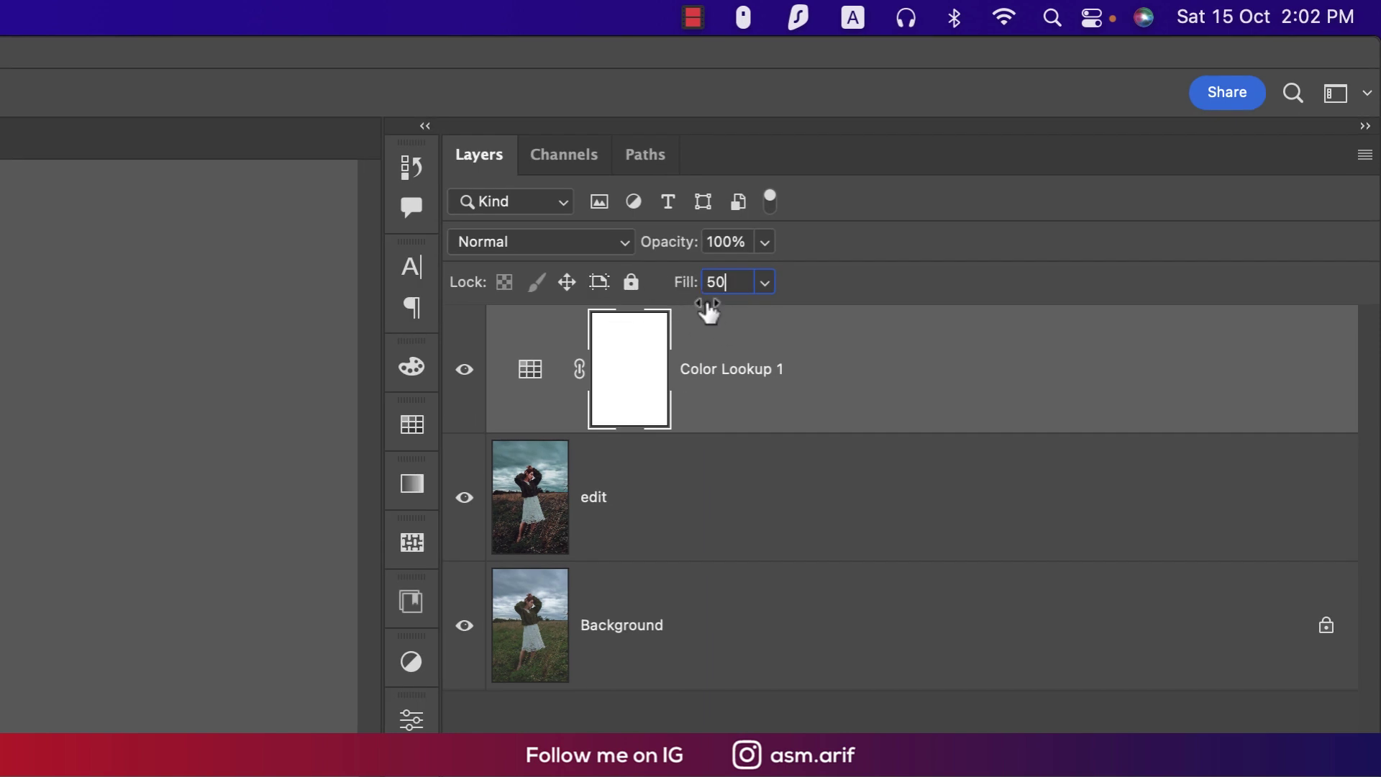
left_click(642, 243)
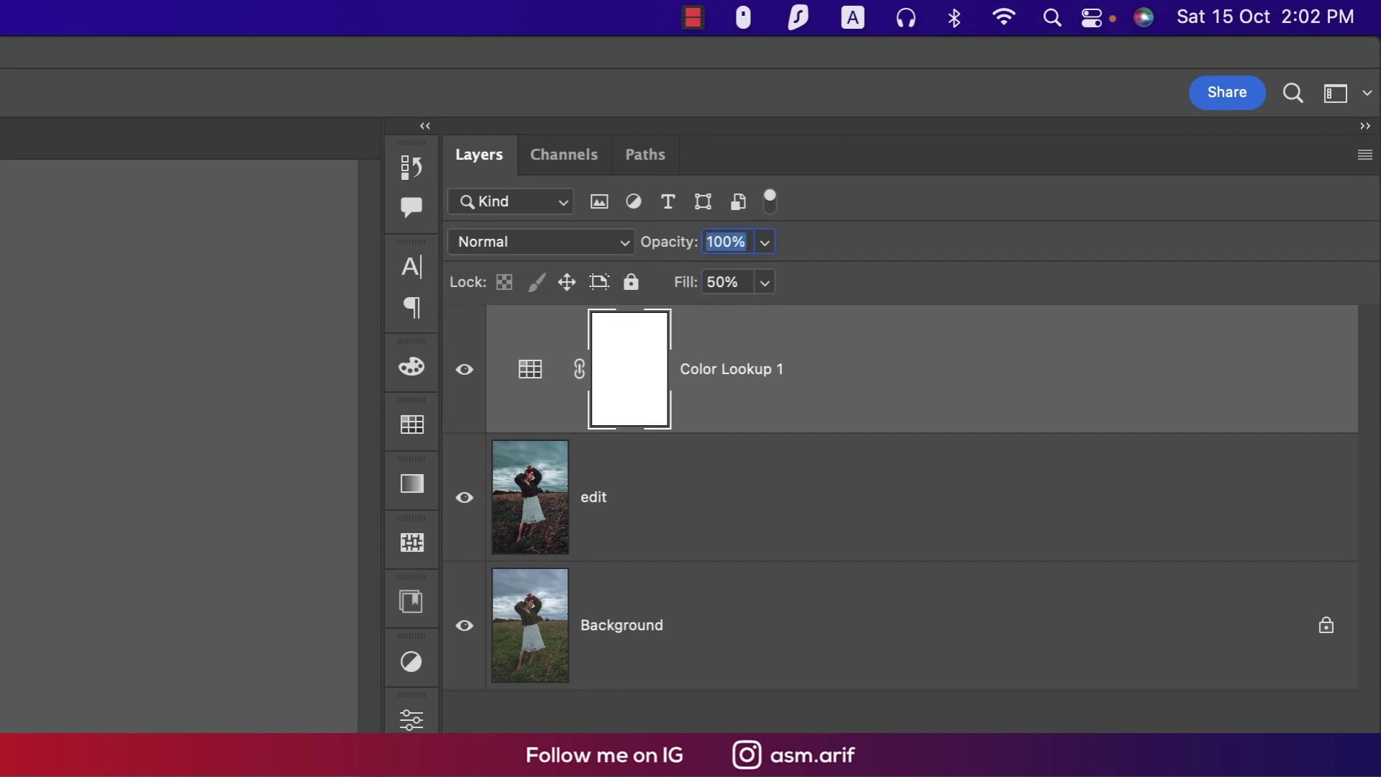
type("10")
key("Return")
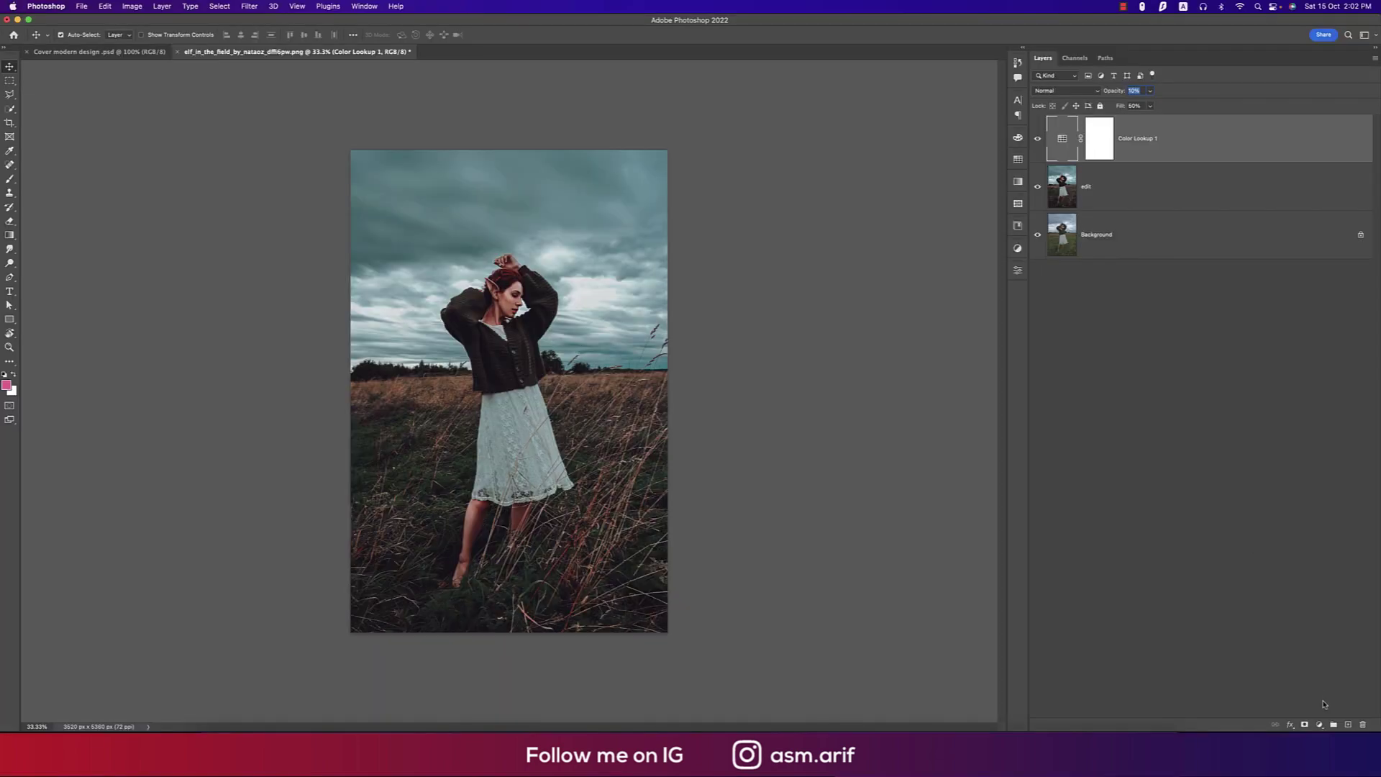
Add a Curves layer with two RGB curve points and a raised black point to fade shadows.
left_click(1319, 724)
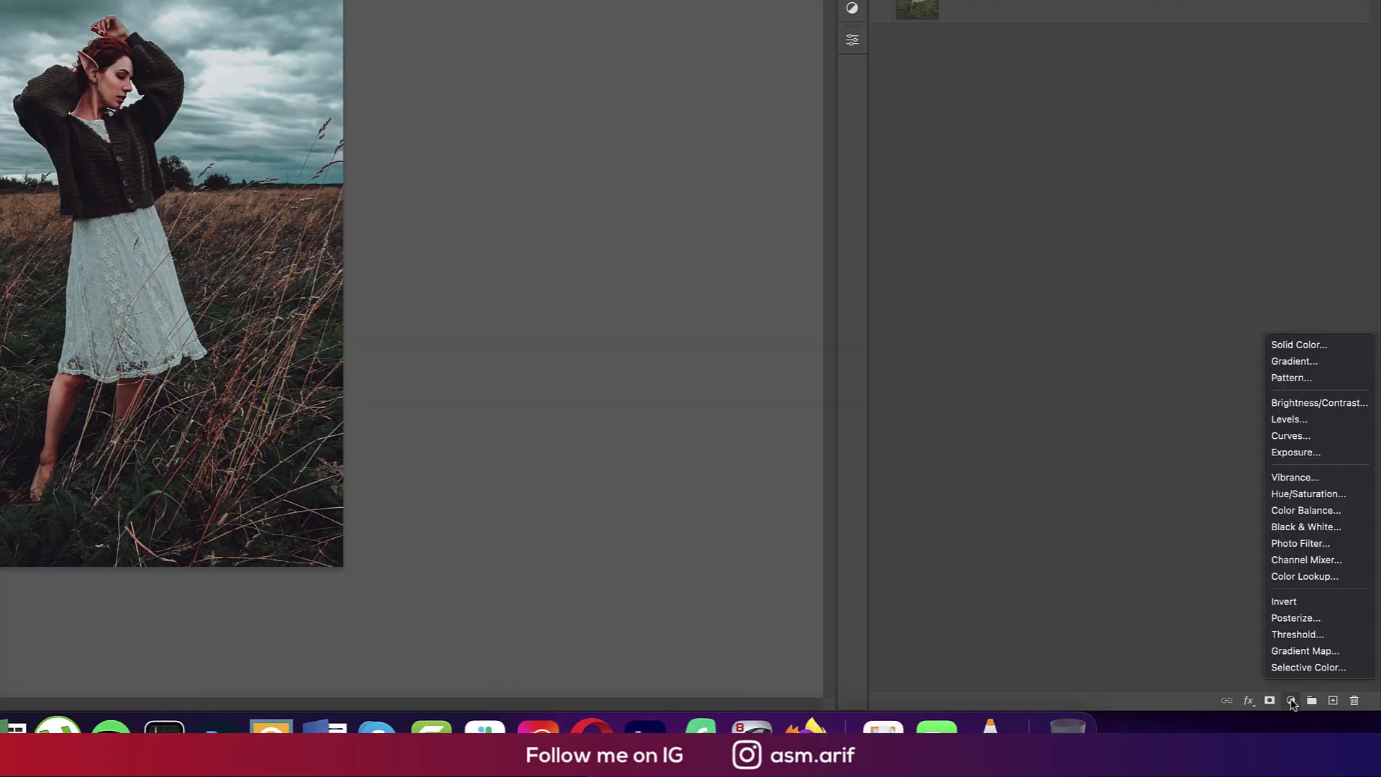
left_click(1321, 520)
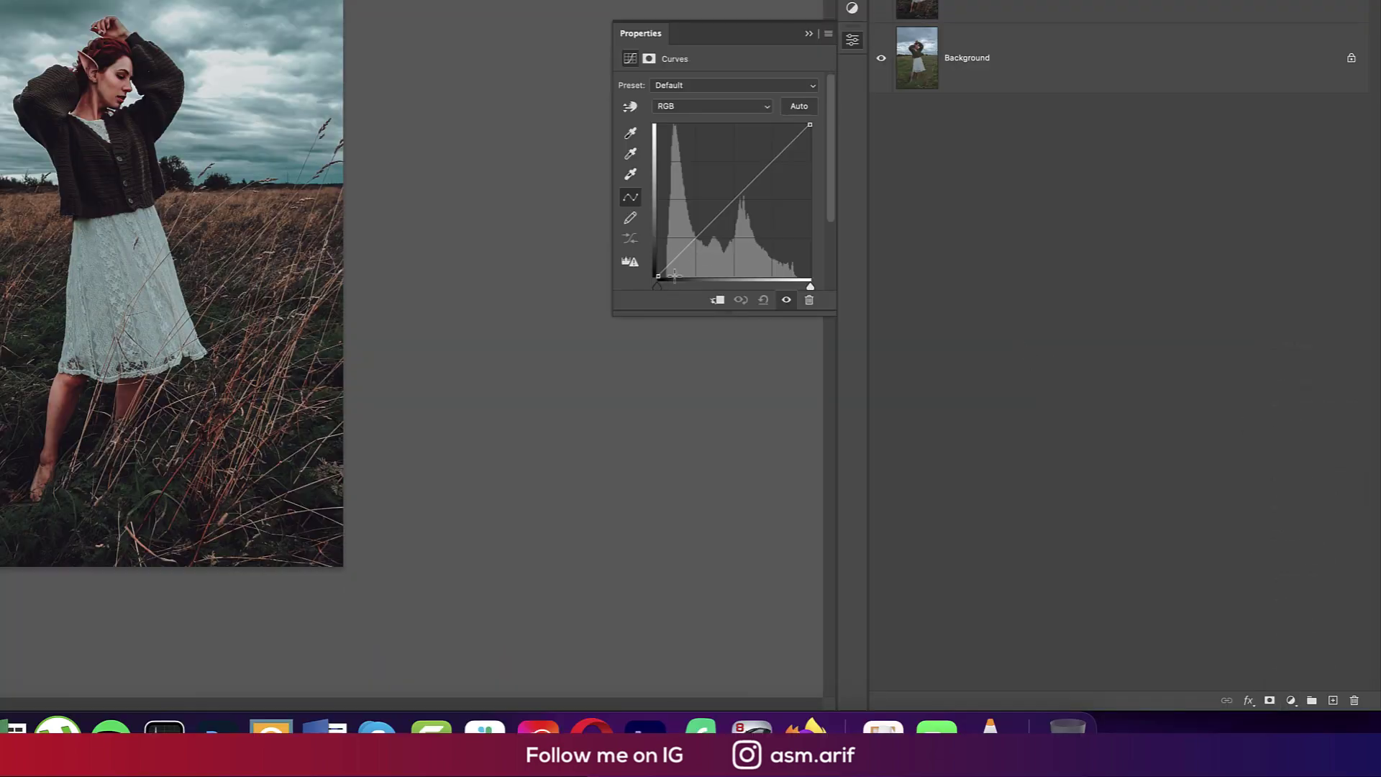
left_click(696, 238)
left_click(754, 181)
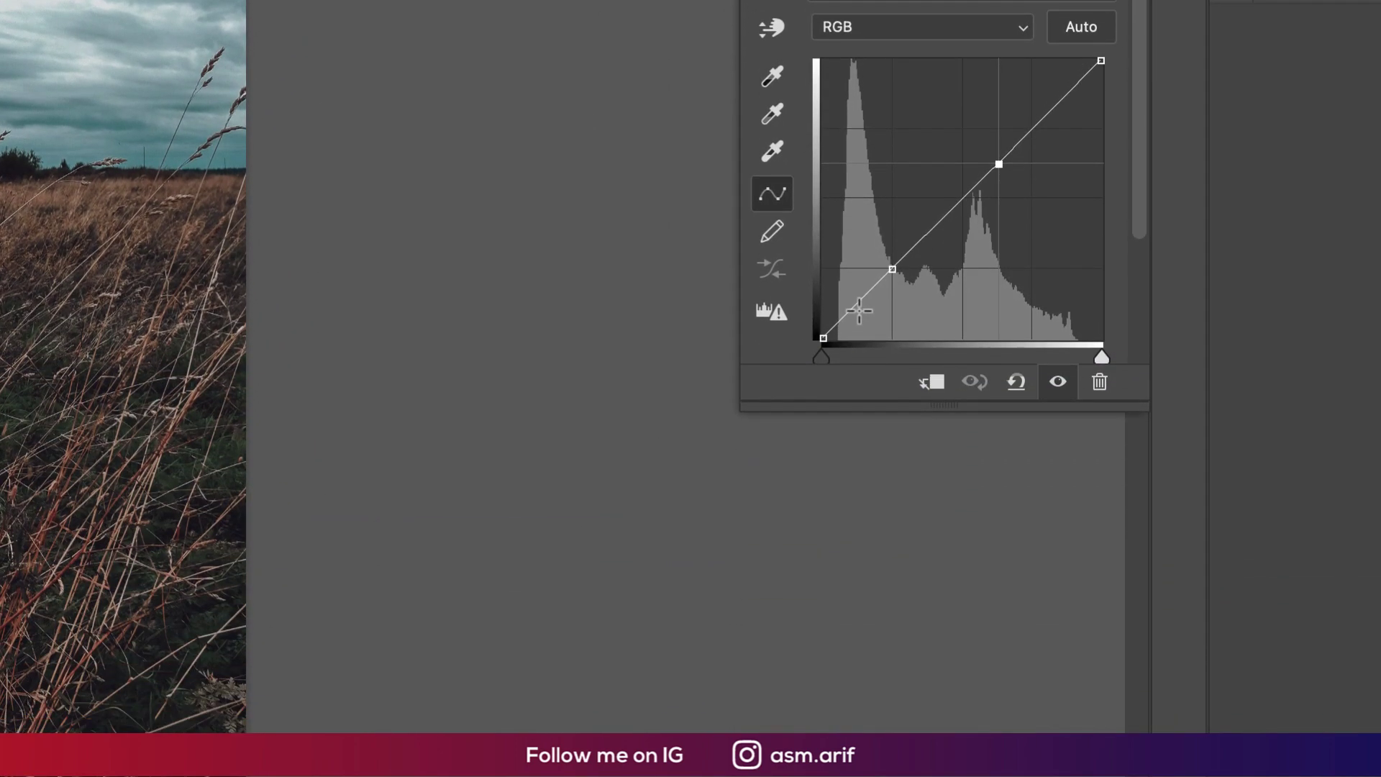
left_click(813, 708)
left_click_drag(823, 286, 823, 260)
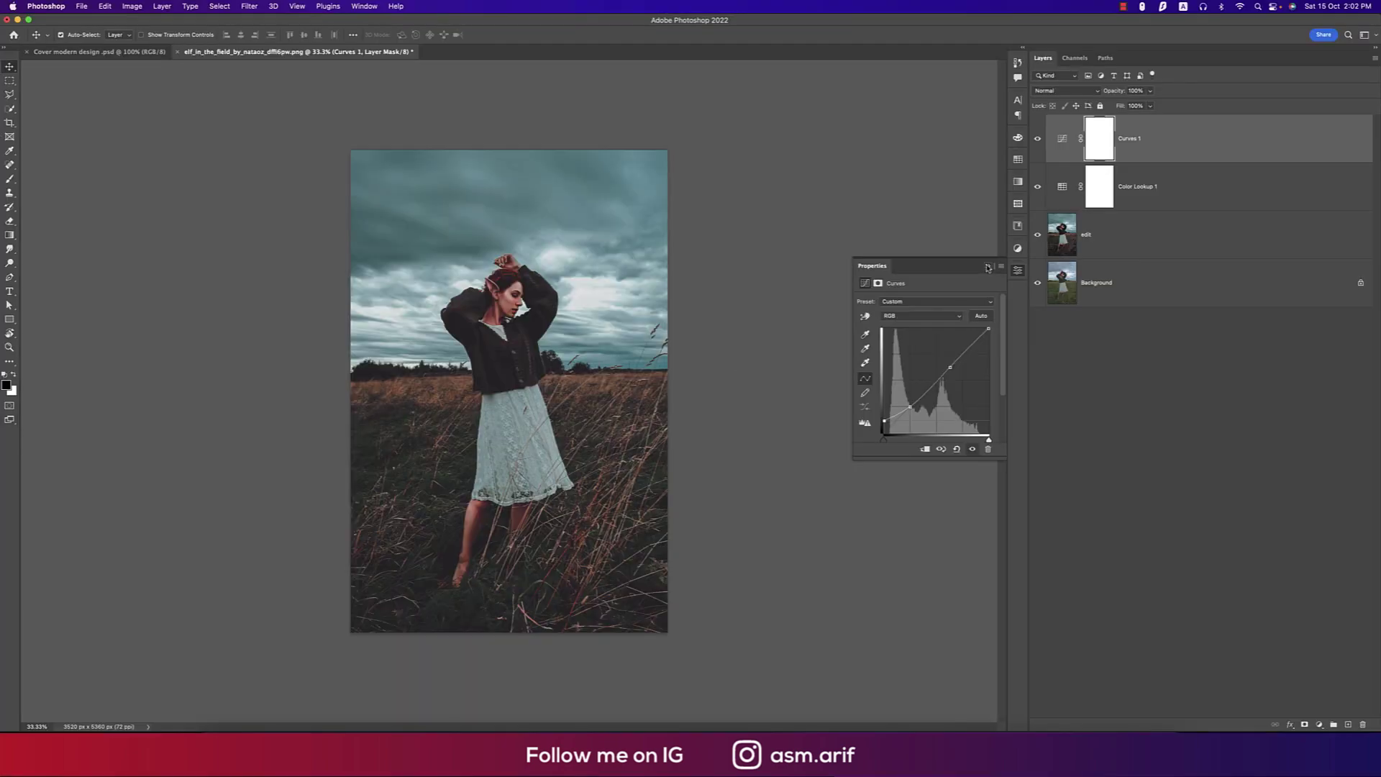
left_click(990, 281)
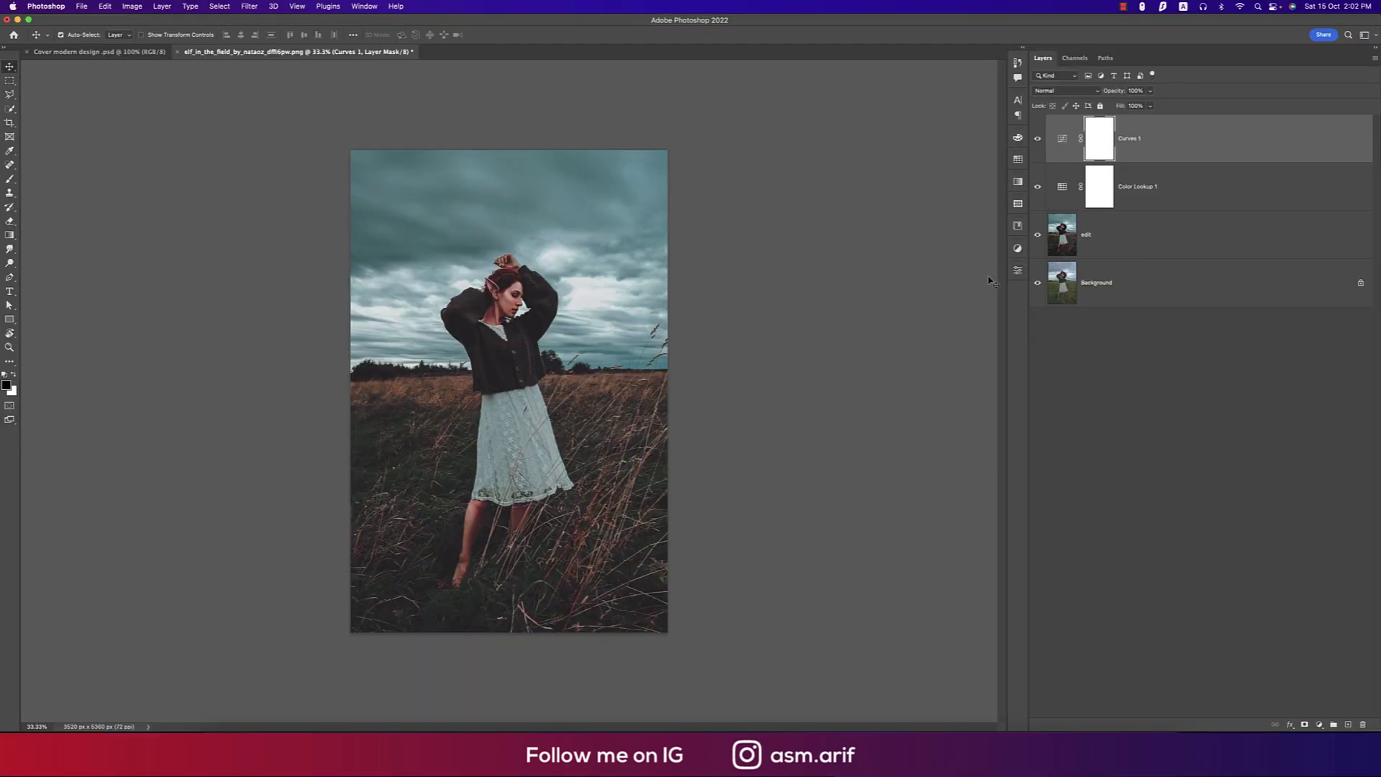
Make Curves 1 visible again and briefly view the cover design document before returning to the portrait.
left_click(1038, 139)
key("ctrl+Tab")
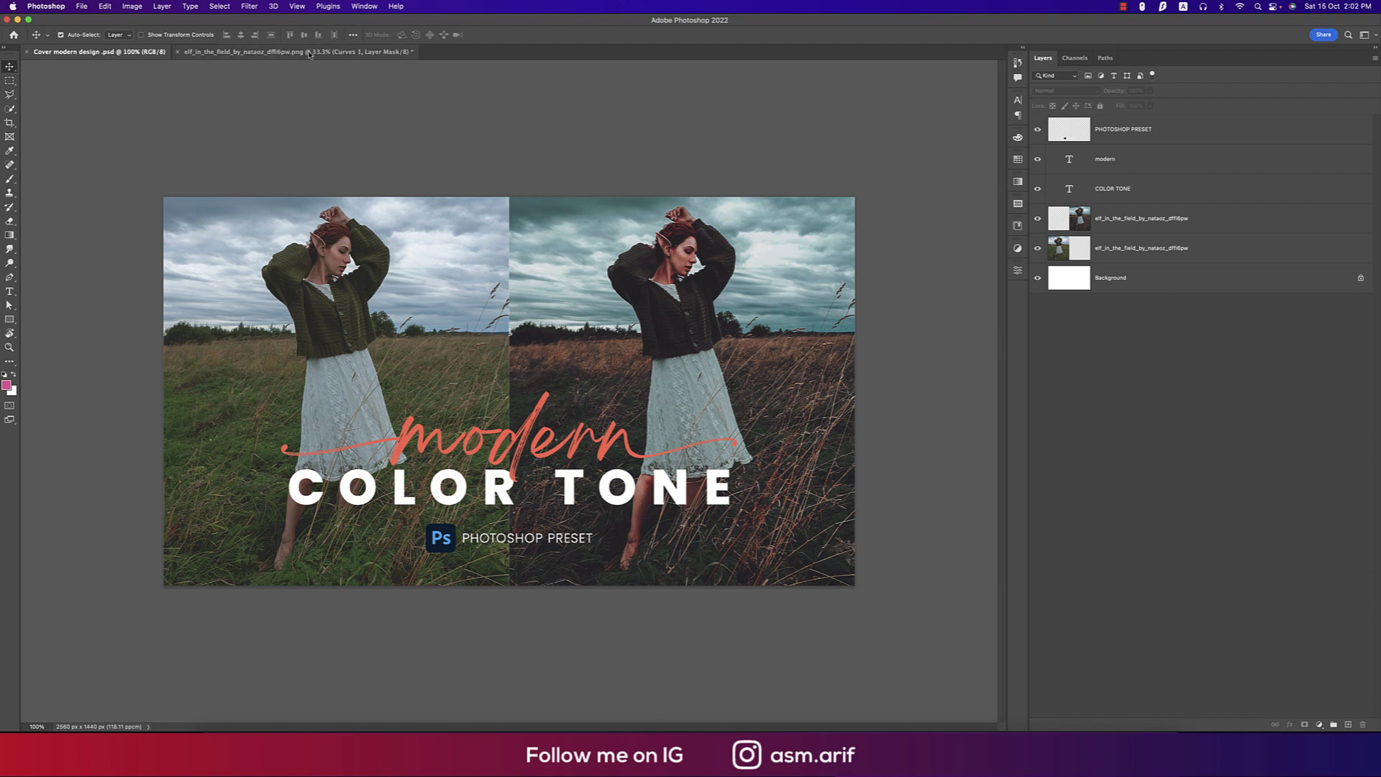
left_click(392, 52)
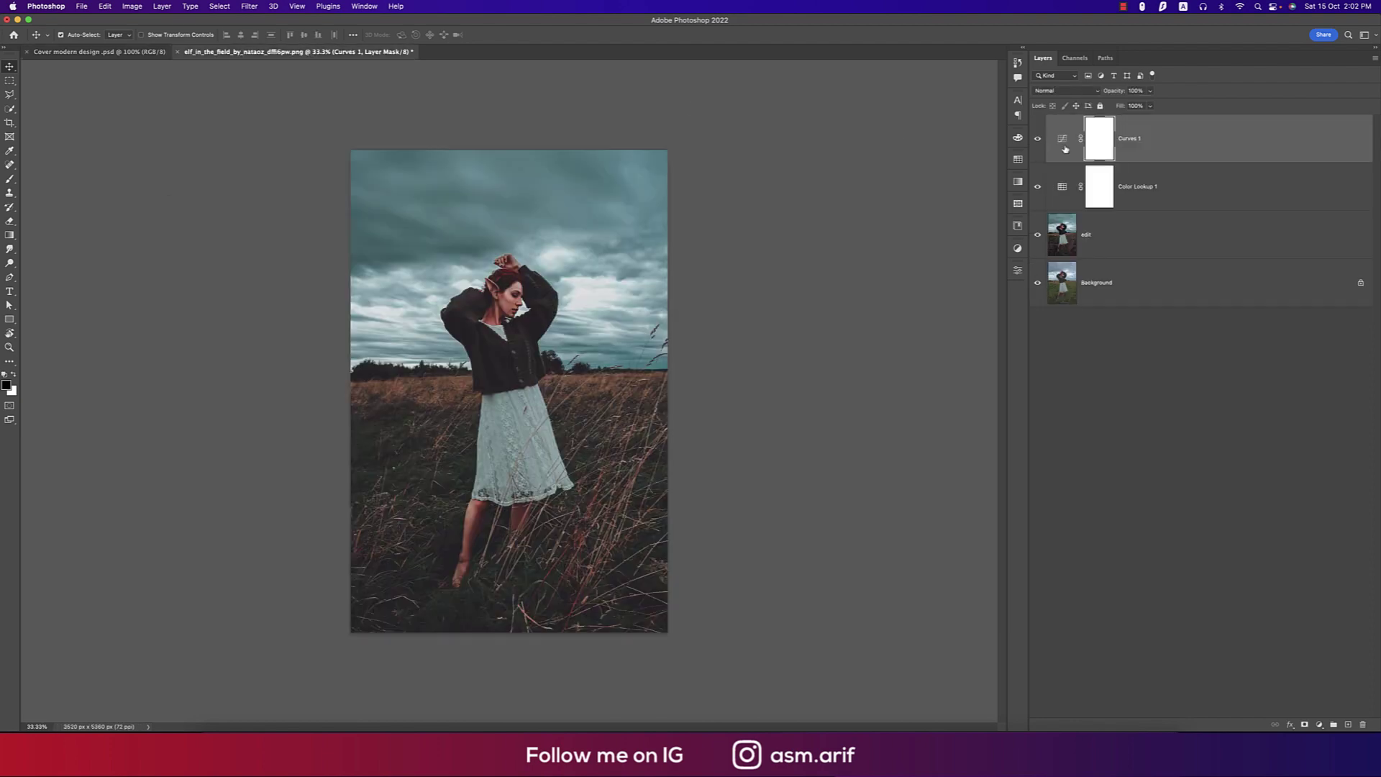
left_click(1318, 724)
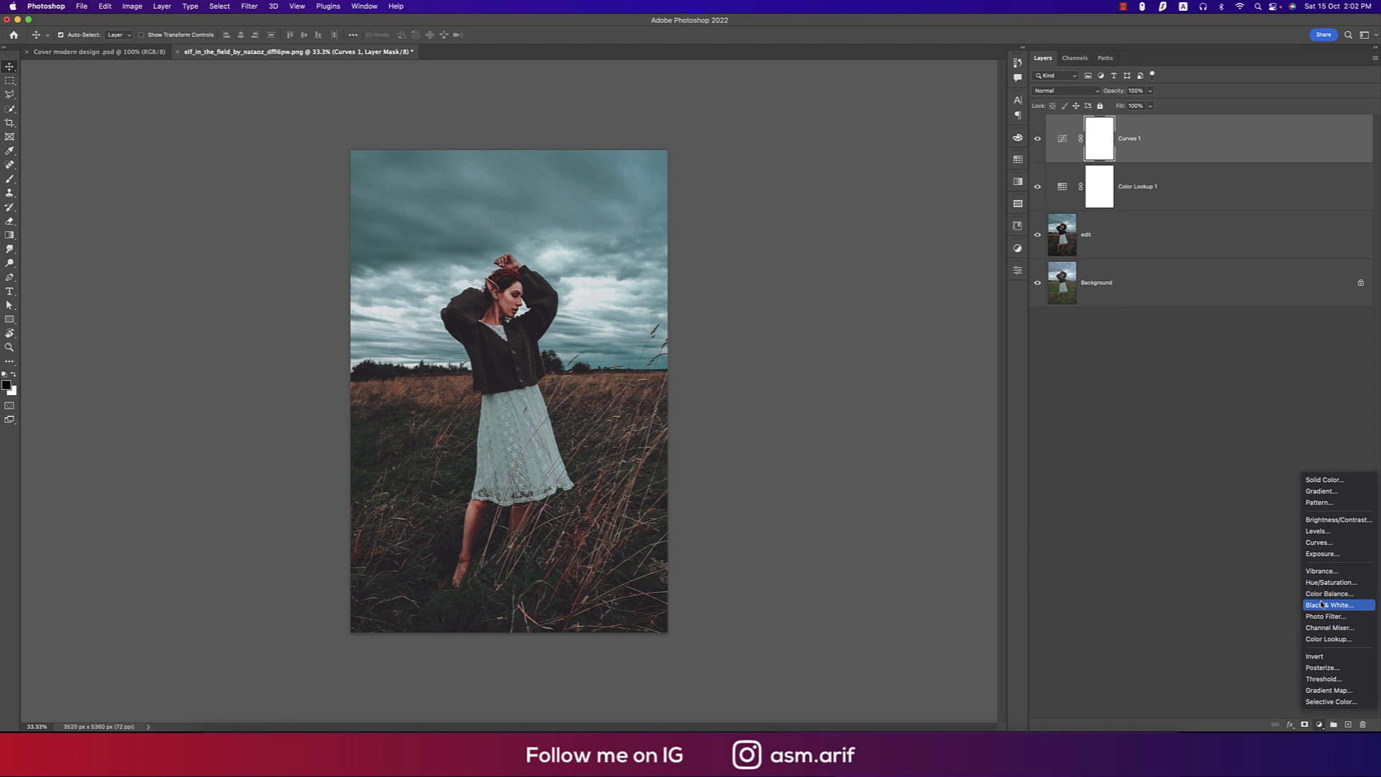
Add a Levels adjustment layer with its white input lowered to 237.
left_click(1317, 531)
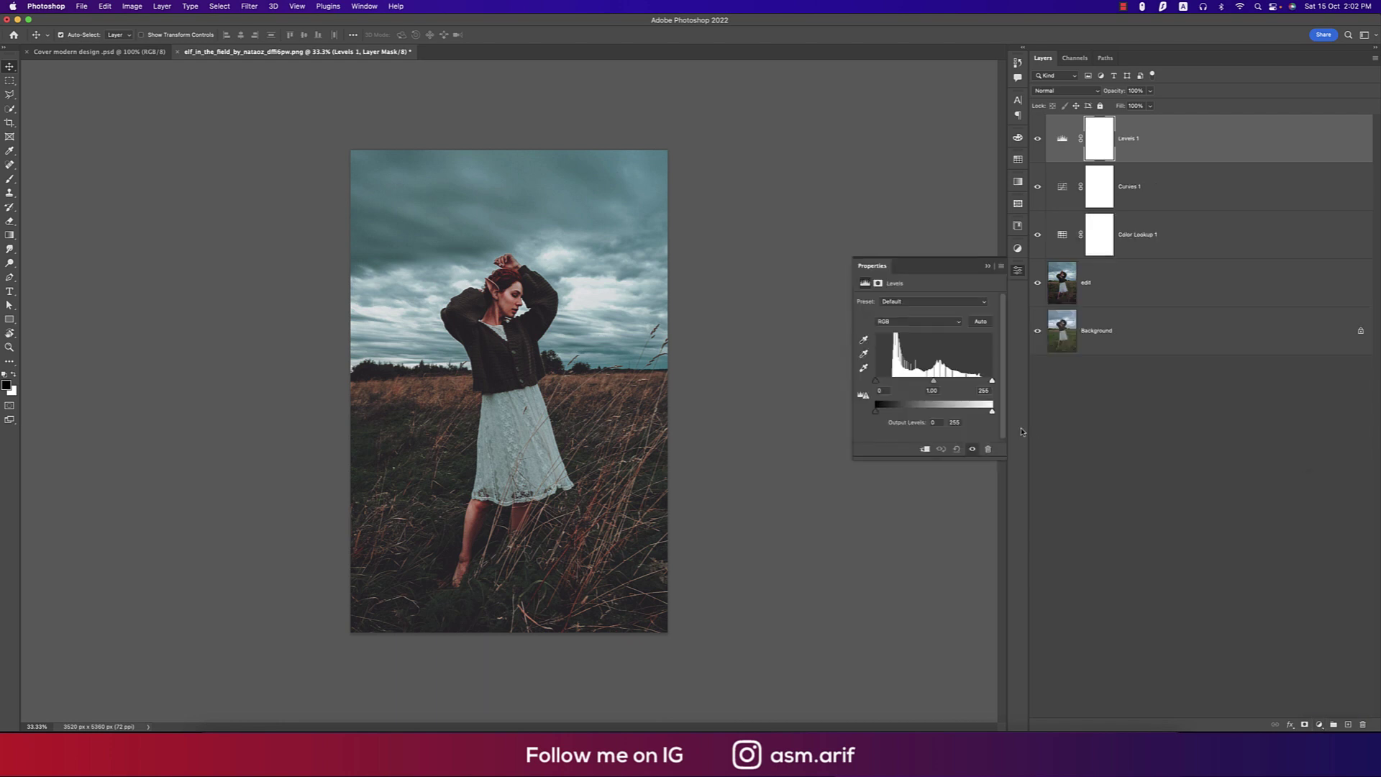
left_click_drag(990, 384, 985, 382)
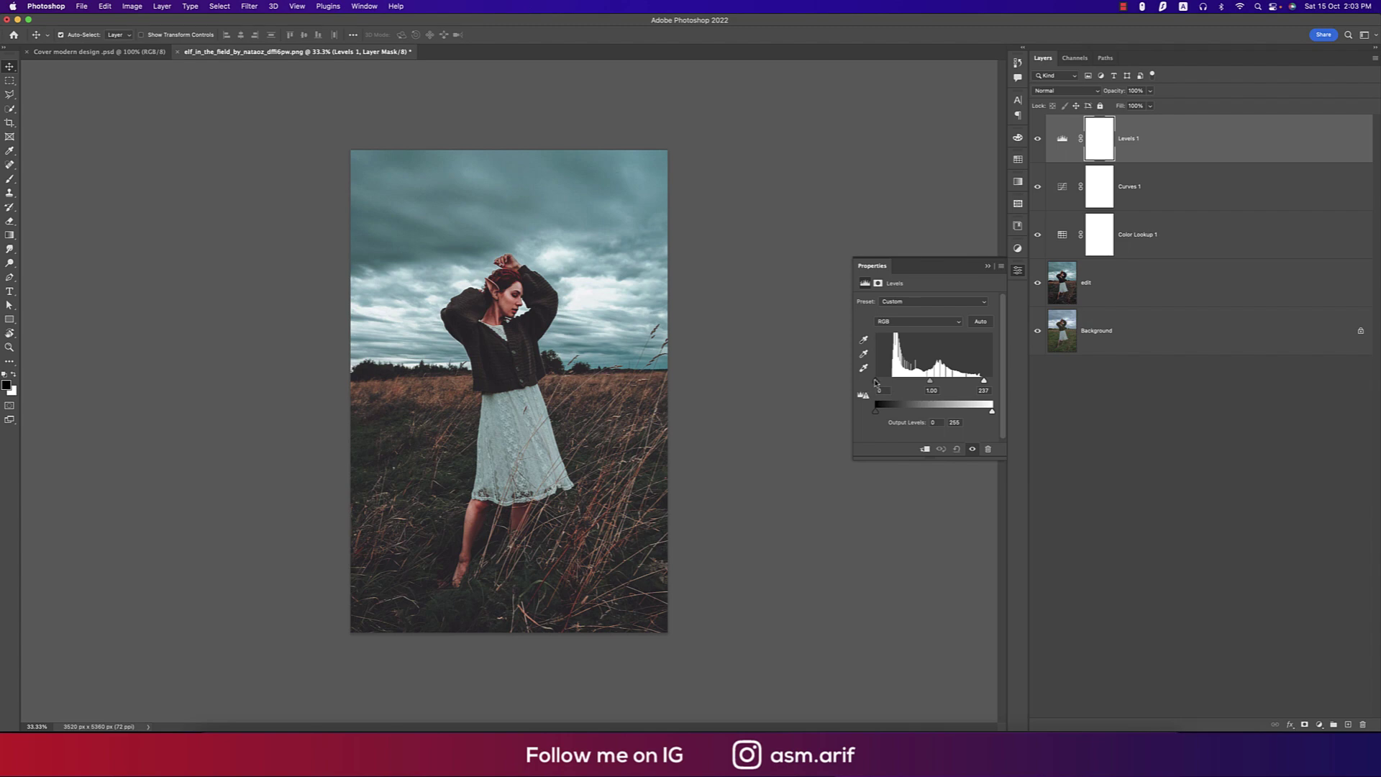
left_click(988, 267)
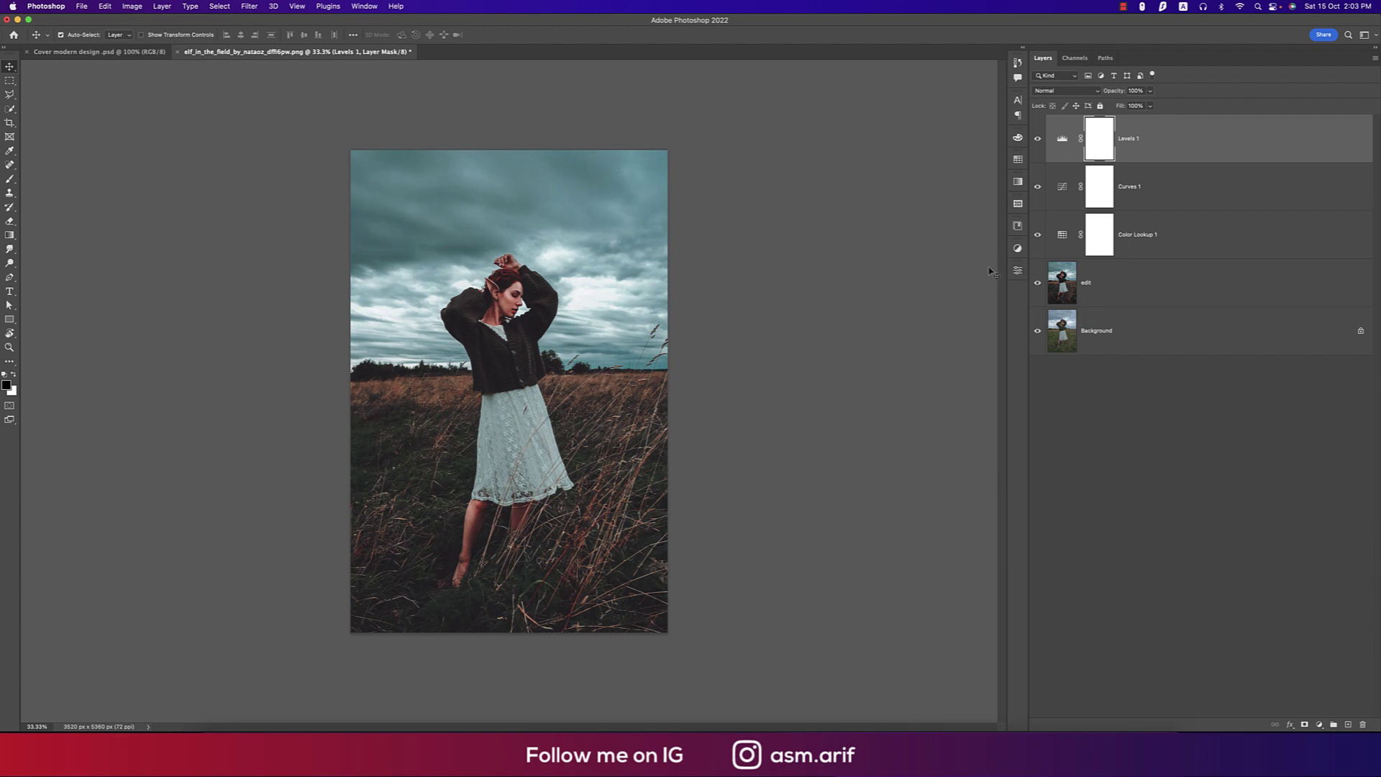
left_click(1038, 331, "alt")
left_click(1038, 331, "alt")
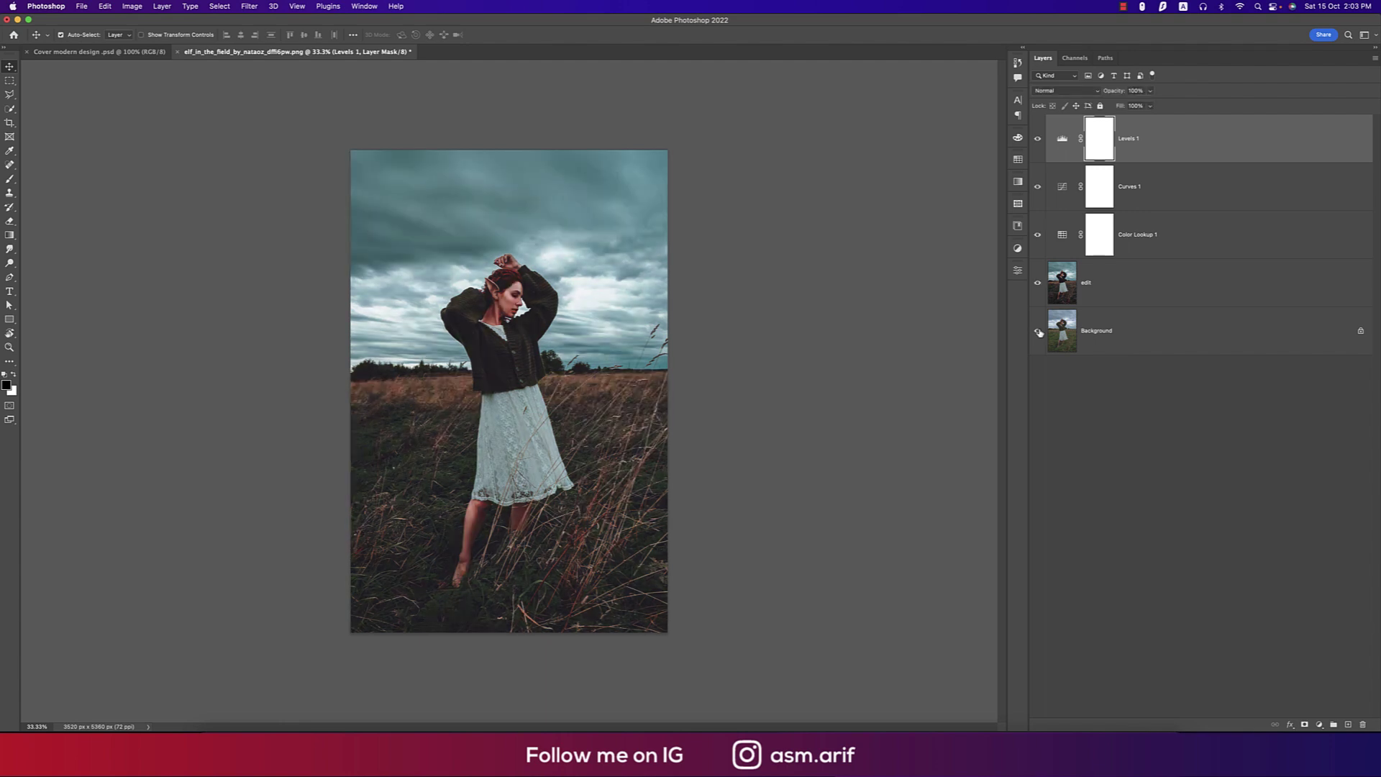